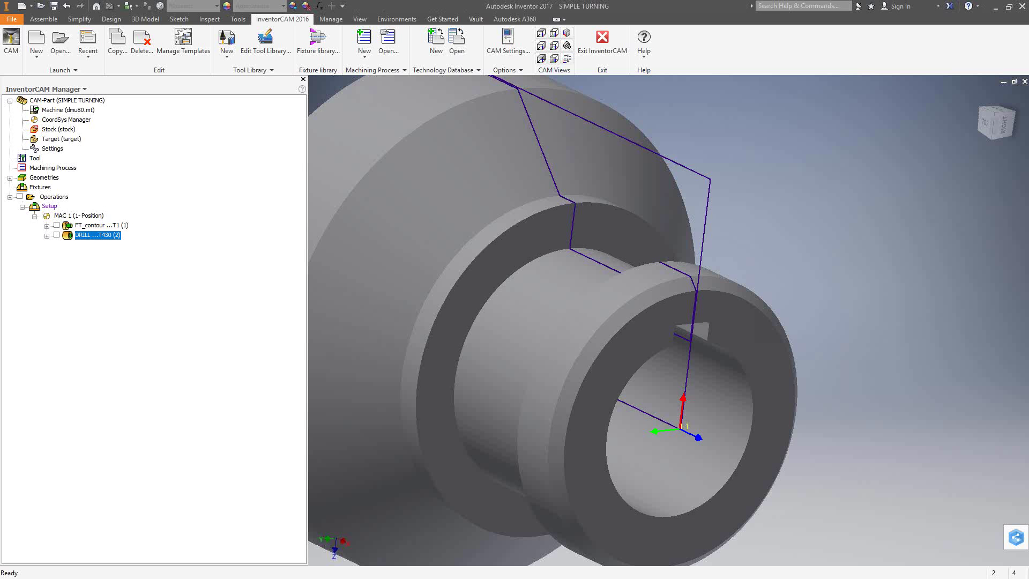
Add a new Turning operation from the DRILL operation's menu and nudge its dialog left.
{"action": "right_click", "coordinate": [85, 239]}
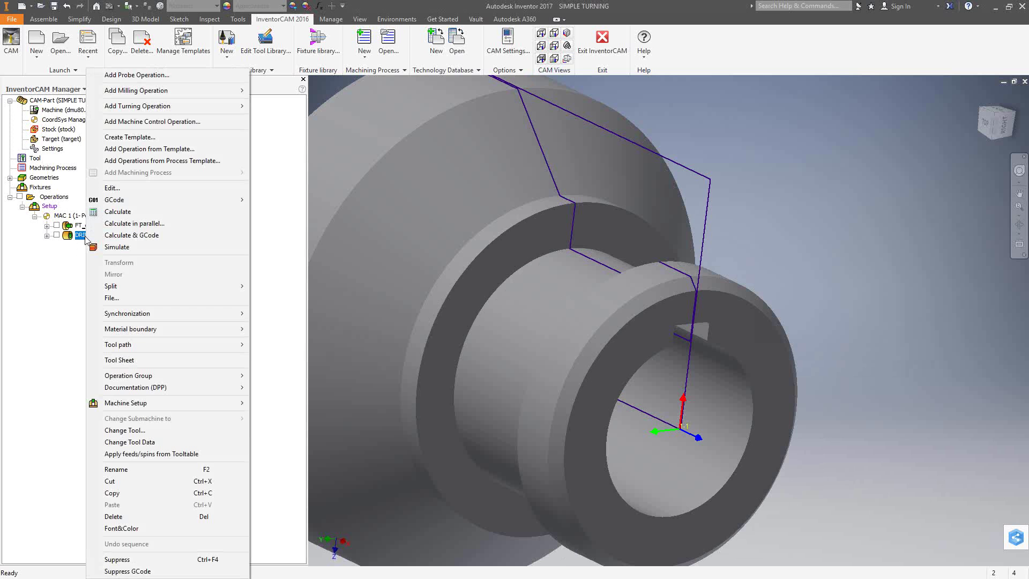
{"action": "mouse_move", "coordinate": [197, 108]}
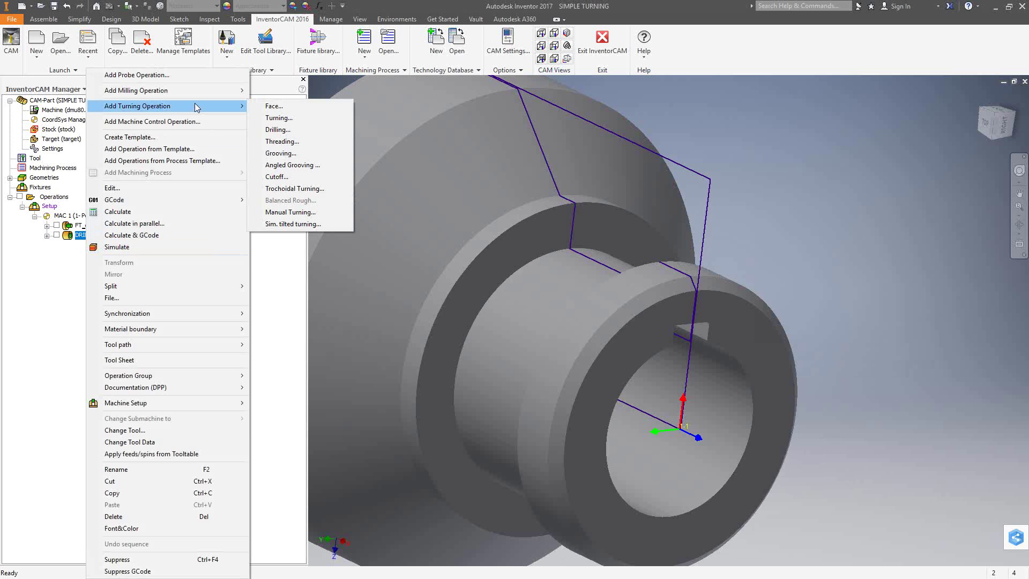
{"action": "left_click", "coordinate": [279, 118]}
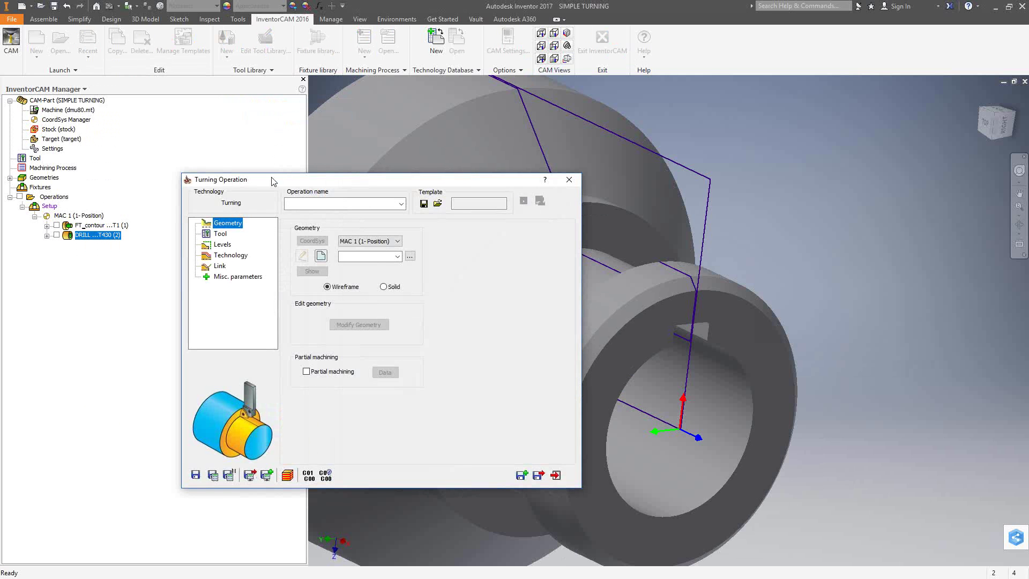
{"action": "left_click_drag", "start_coordinate": [272, 181], "coordinate": [250, 177]}
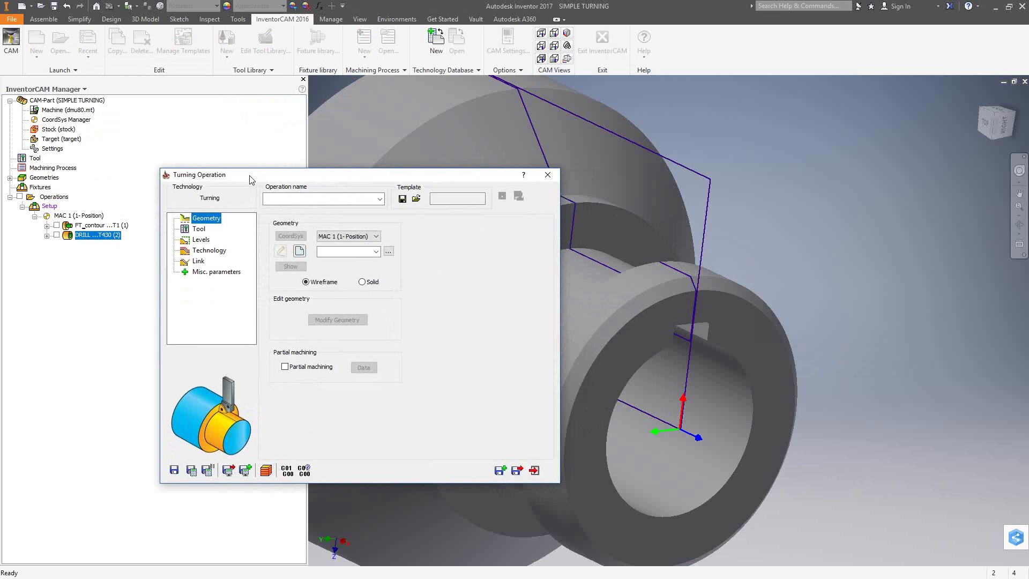
Start a new geometry, contour2, and pick the start edge on the part's outer profile.
{"action": "left_click", "coordinate": [300, 252]}
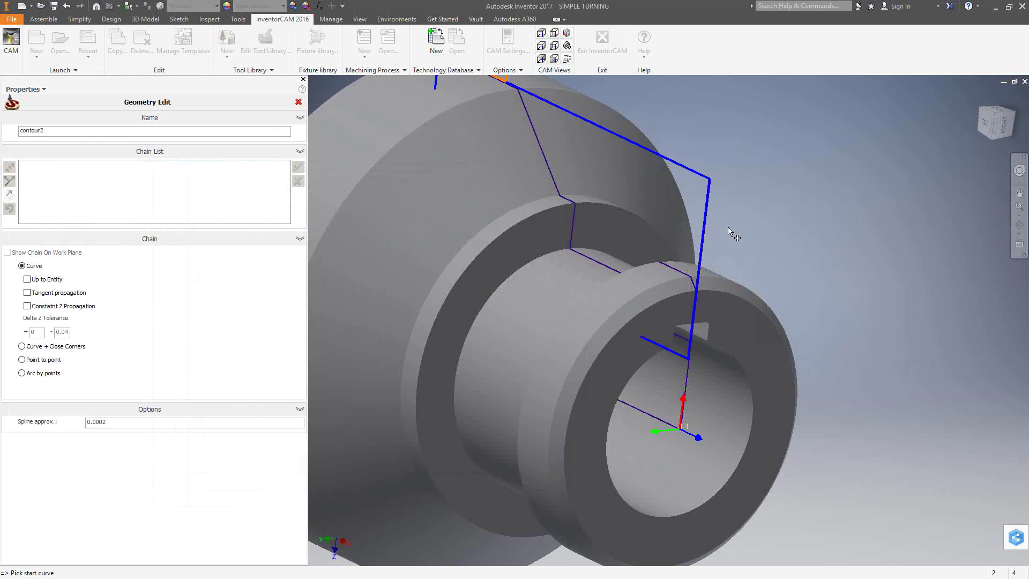
{"action": "scroll", "coordinate": [703, 298], "scroll_direction": "up", "scroll_amount": 5}
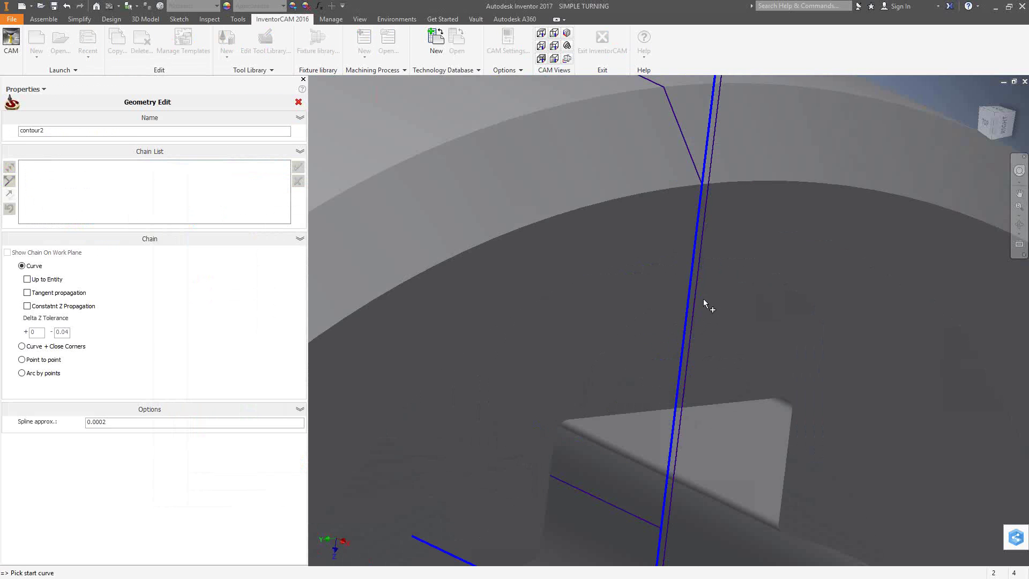
{"action": "scroll", "coordinate": [709, 215], "scroll_direction": "up", "scroll_amount": 3}
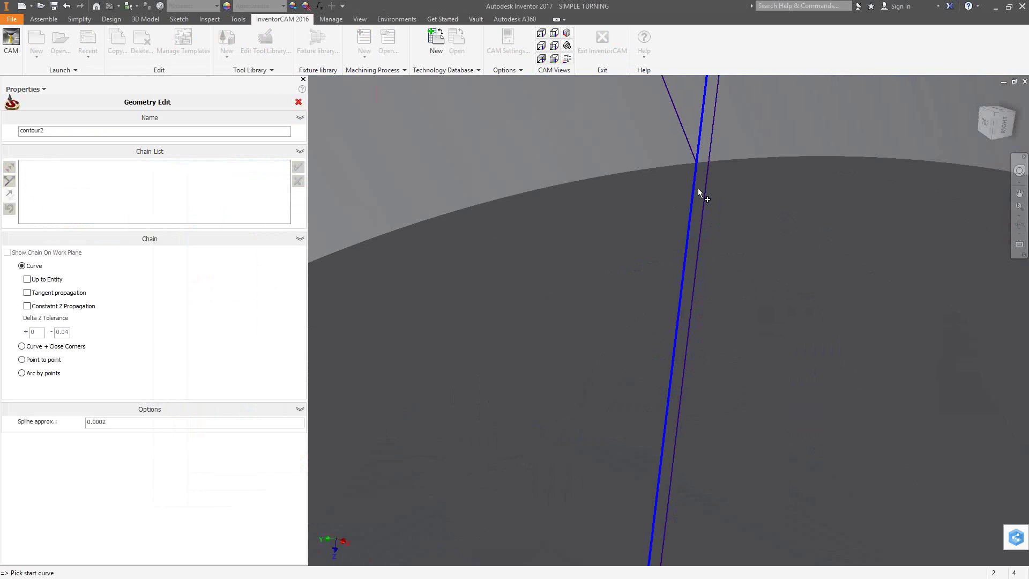
{"action": "scroll", "coordinate": [711, 206], "scroll_direction": "down", "scroll_amount": 8}
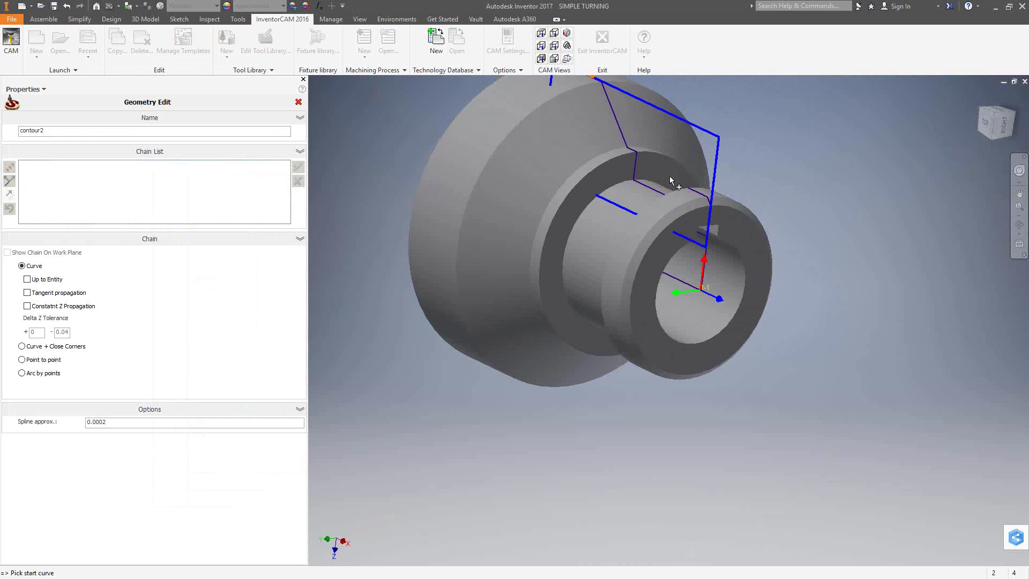
{"action": "scroll", "coordinate": [674, 227], "scroll_direction": "up", "scroll_amount": 3}
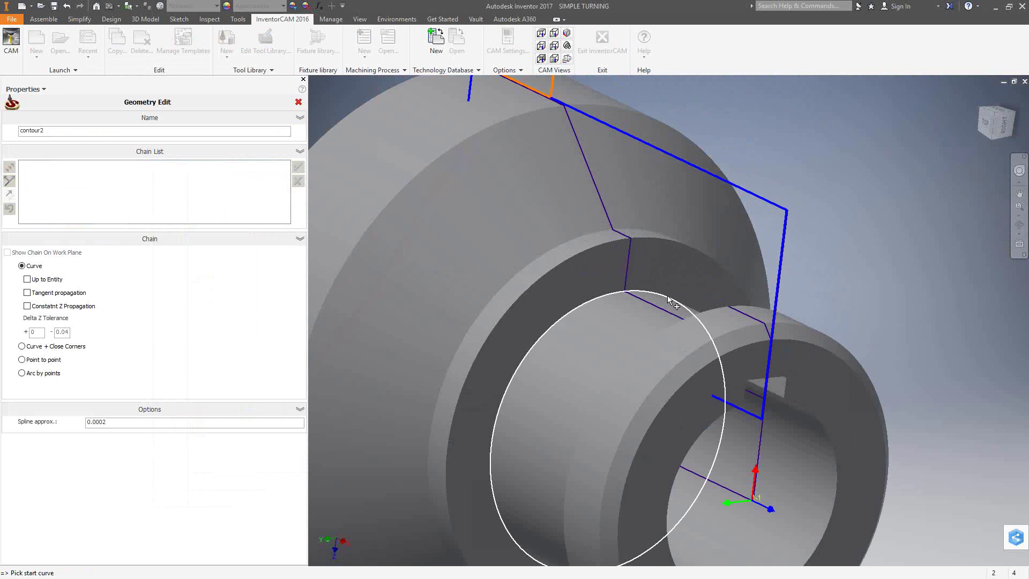
{"action": "left_click", "coordinate": [768, 334]}
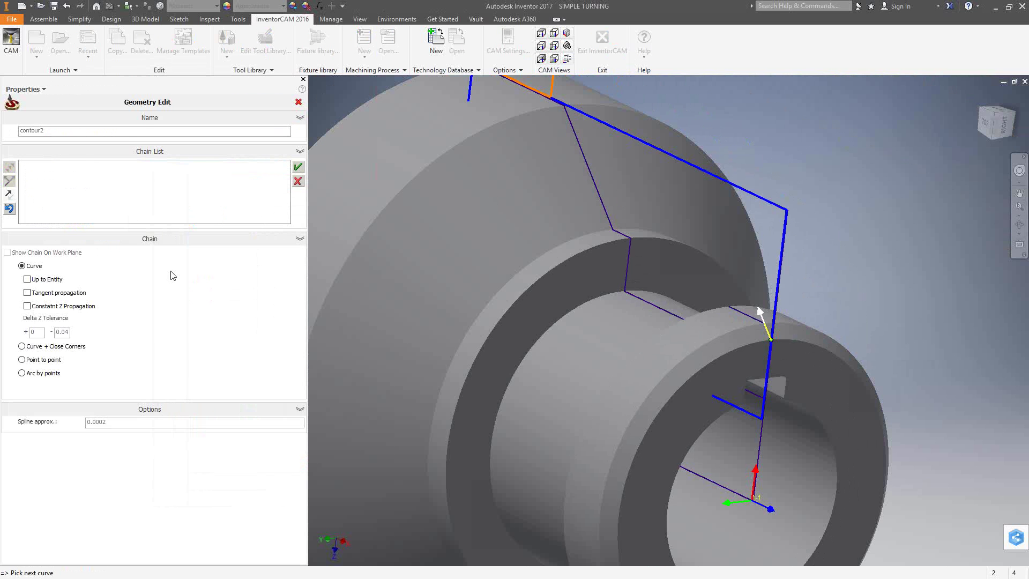
Chain contour2 up to the chosen end edge, accept it, and return to the TR_contour2 operation.
{"action": "left_click", "coordinate": [48, 281]}
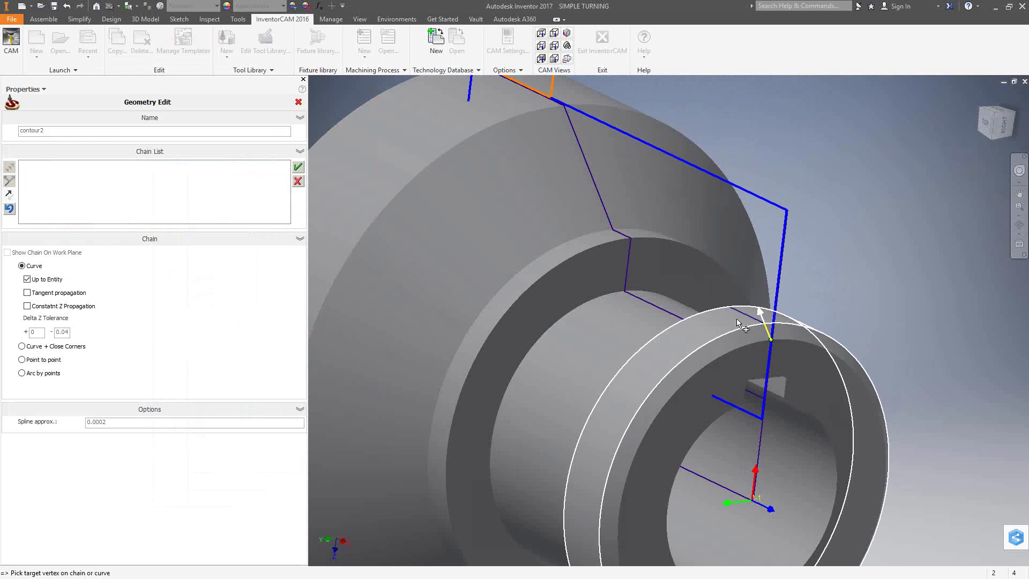
{"action": "mouse_move", "coordinate": [754, 339]}
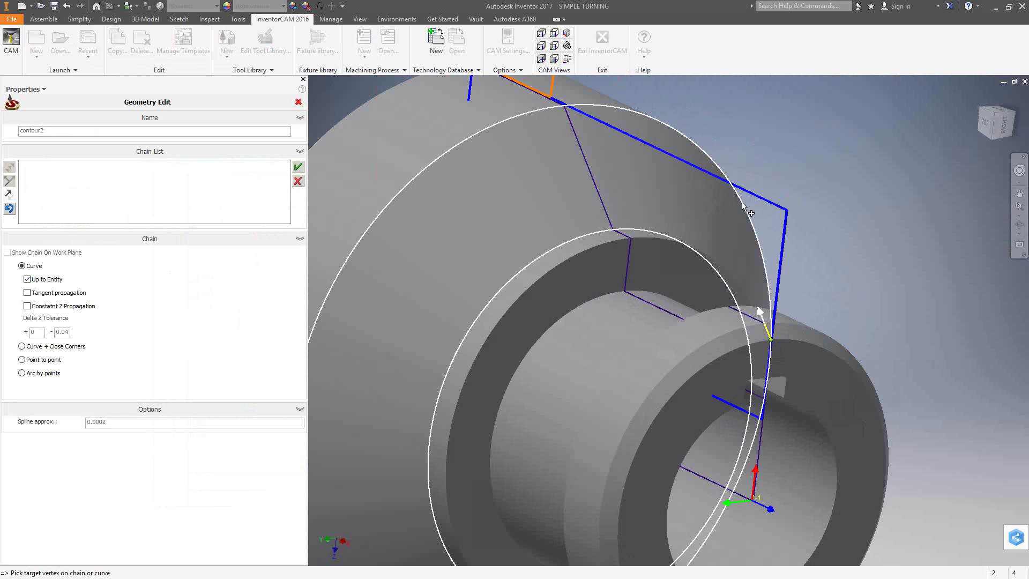
{"action": "middle_click_drag", "start_coordinate": [643, 220], "coordinate": [733, 219]}
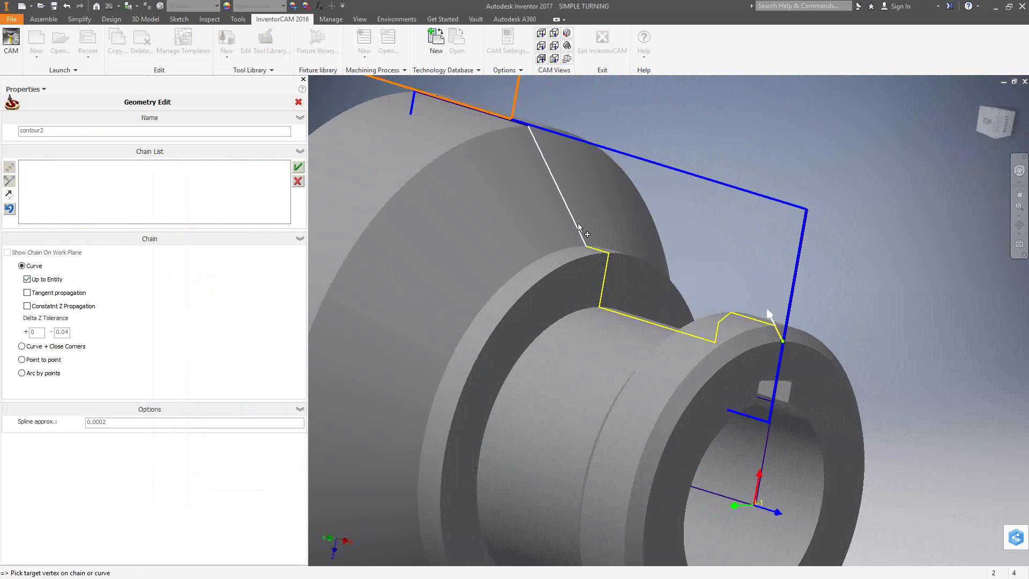
{"action": "left_click", "coordinate": [577, 223]}
{"action": "scroll", "coordinate": [533, 114], "scroll_direction": "up", "scroll_amount": 5}
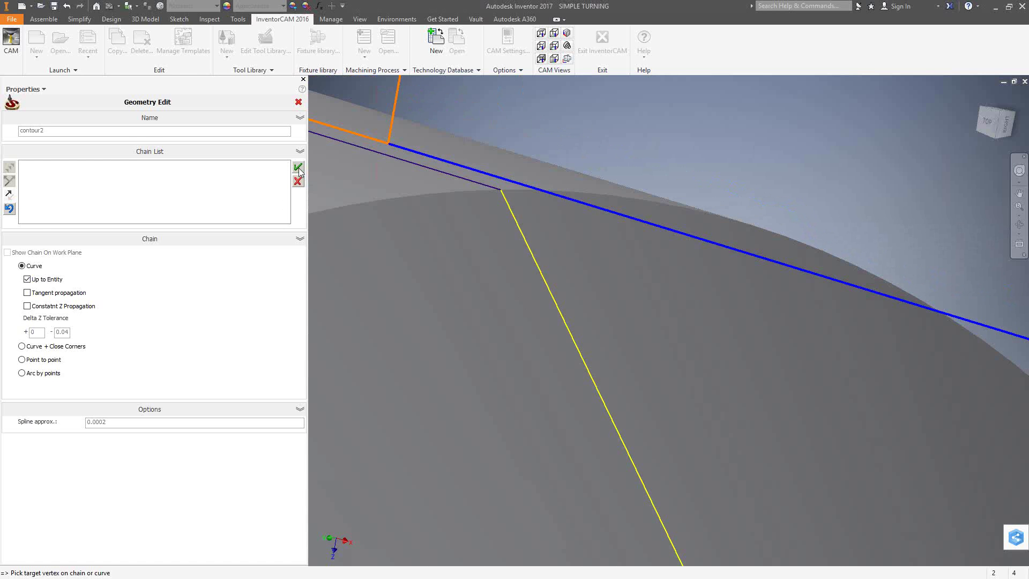
{"action": "left_click", "coordinate": [298, 169]}
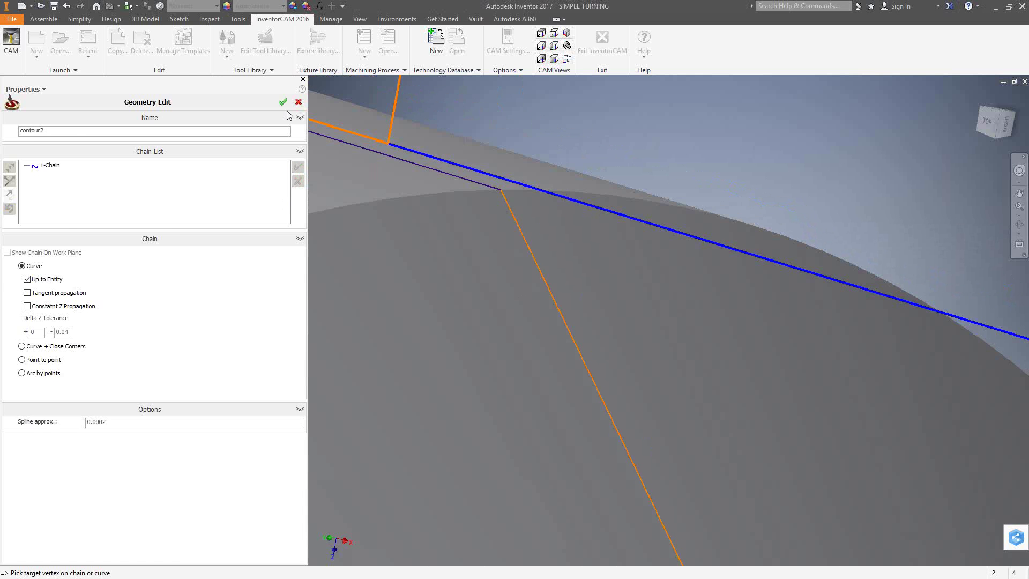
{"action": "left_click", "coordinate": [284, 102]}
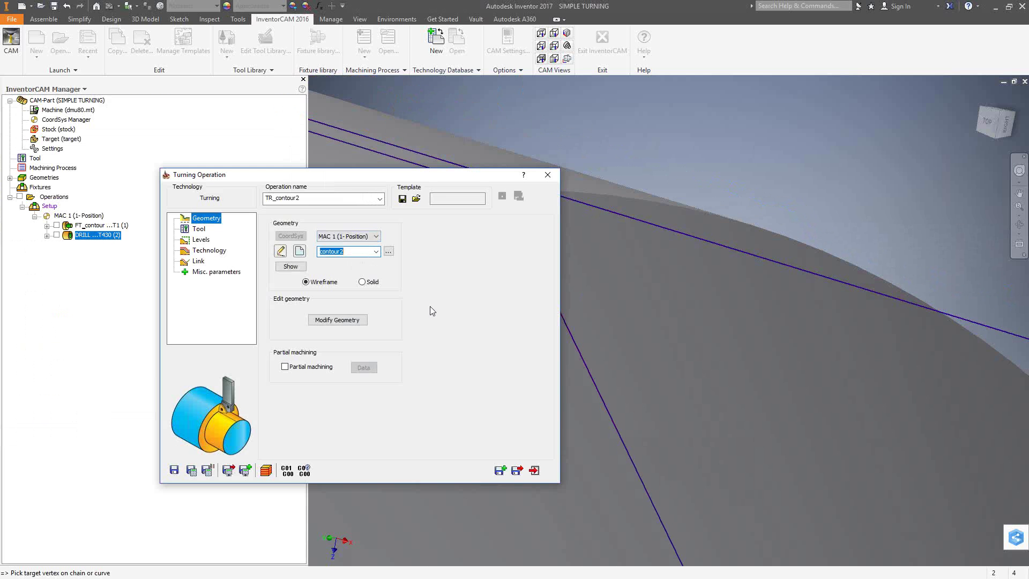
Modify contour2 so its chain end also auto-extends to the stock, and confirm.
{"action": "left_click", "coordinate": [336, 320]}
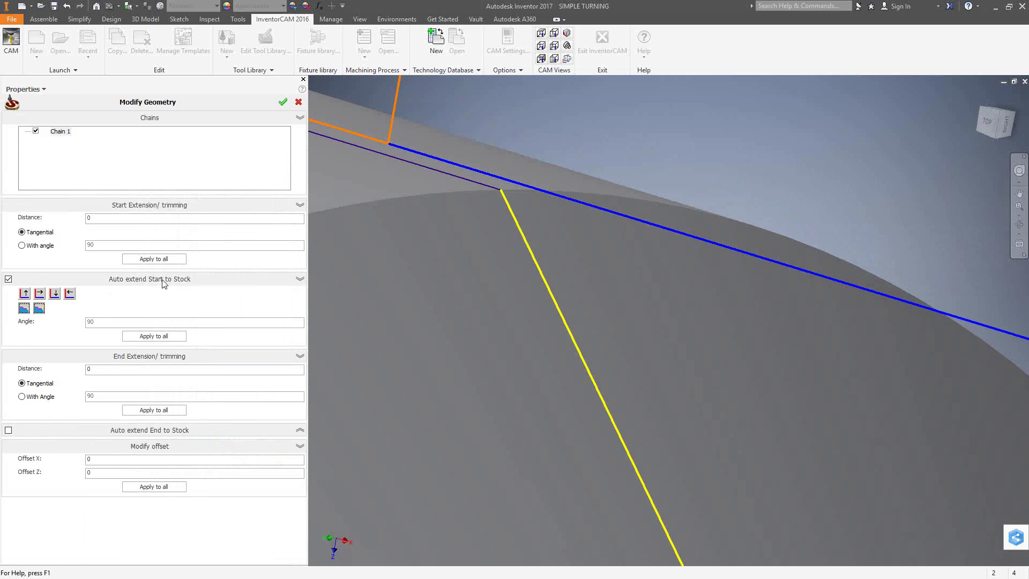
{"action": "scroll", "coordinate": [627, 521], "scroll_direction": "down", "scroll_amount": 5}
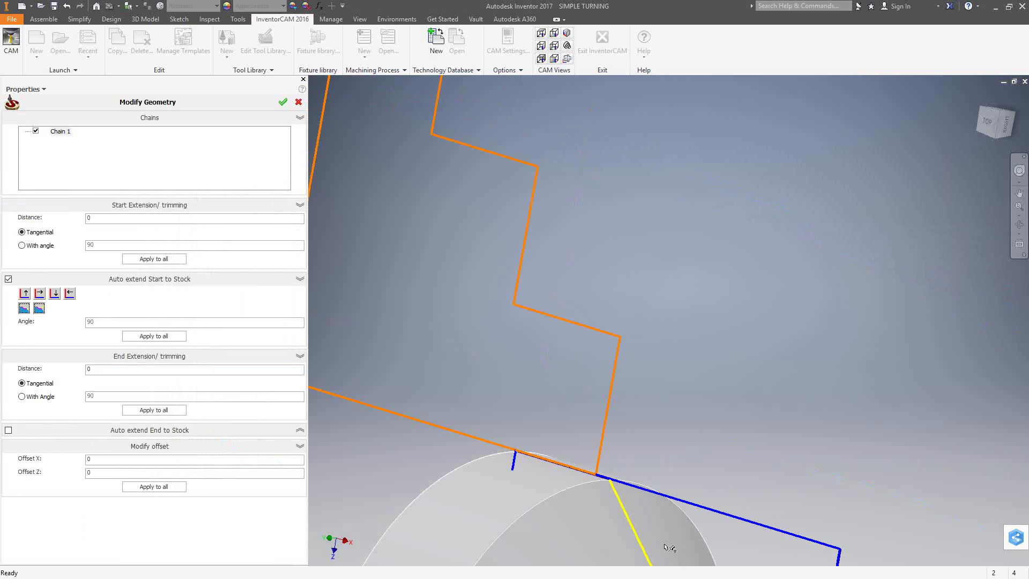
{"action": "scroll", "coordinate": [664, 545], "scroll_direction": "down", "scroll_amount": 3}
{"action": "scroll", "coordinate": [777, 348], "scroll_direction": "up", "scroll_amount": 6}
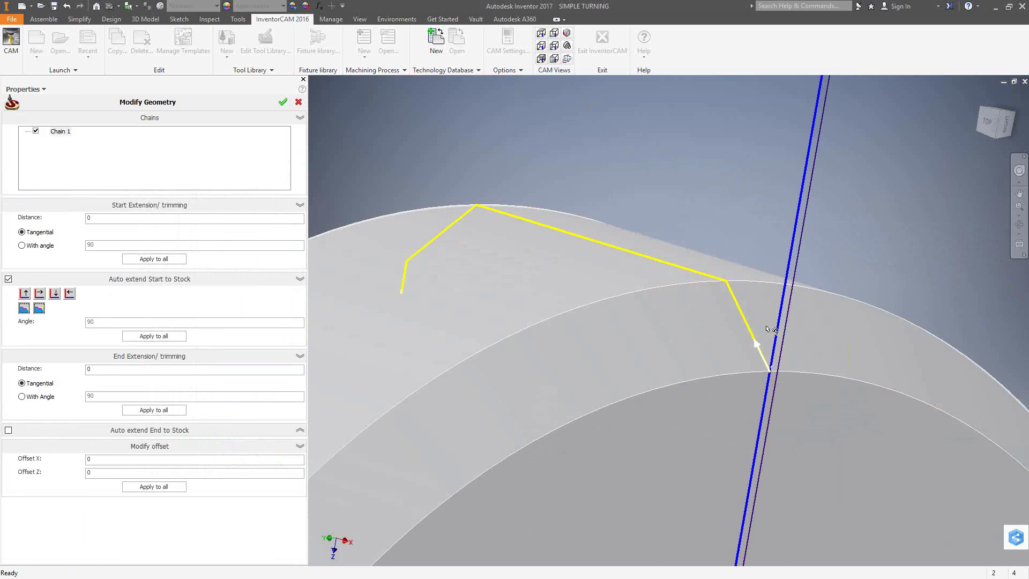
{"action": "scroll", "coordinate": [703, 427], "scroll_direction": "down", "scroll_amount": 6}
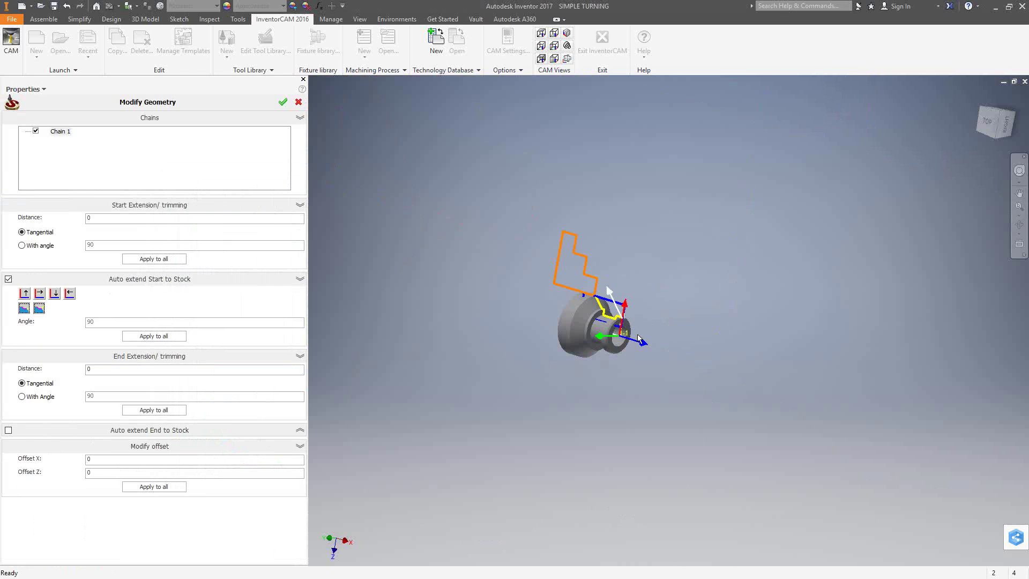
{"action": "scroll", "coordinate": [601, 287], "scroll_direction": "up", "scroll_amount": 6}
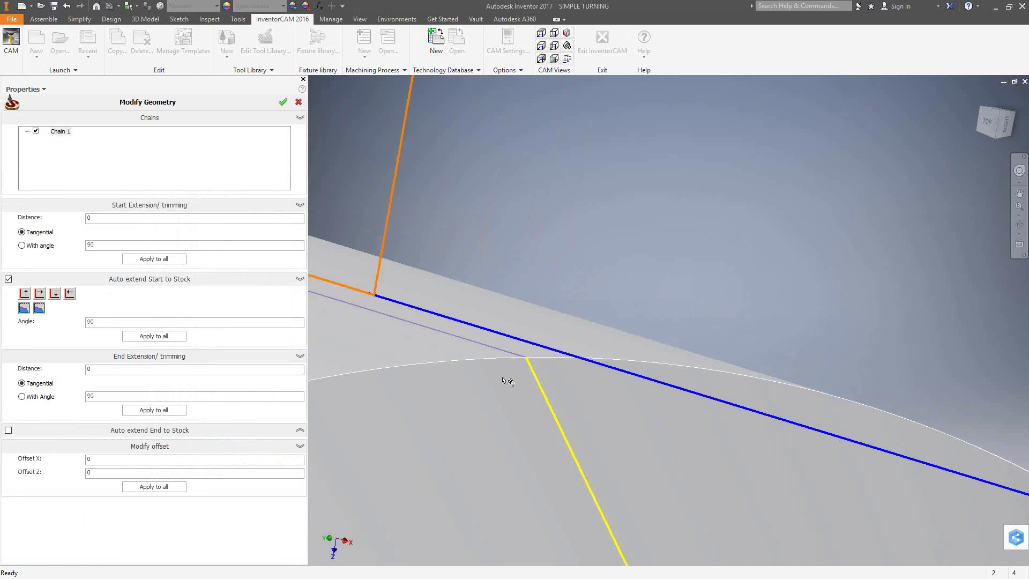
{"action": "left_click", "coordinate": [8, 430]}
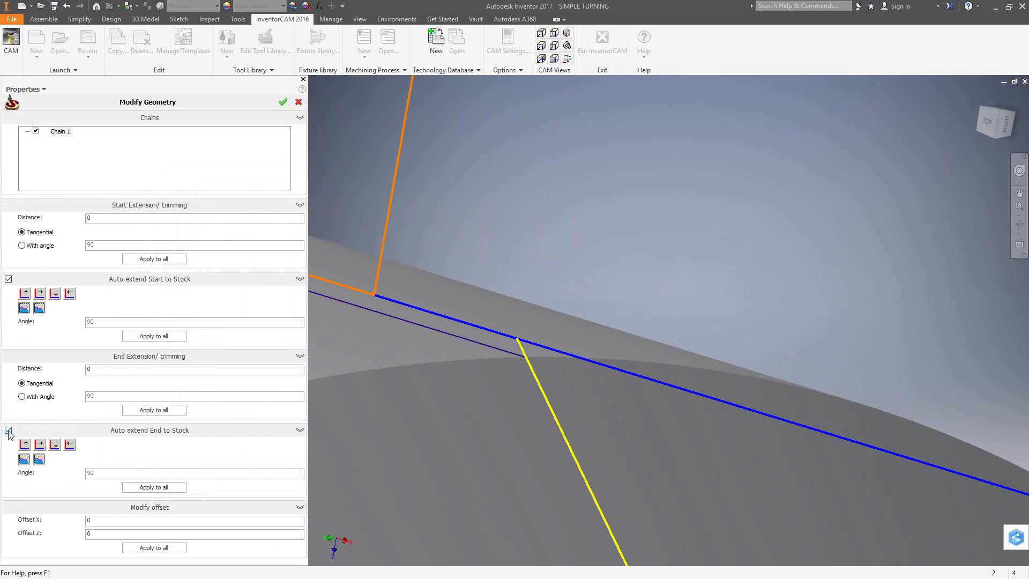
{"action": "left_click", "coordinate": [283, 104]}
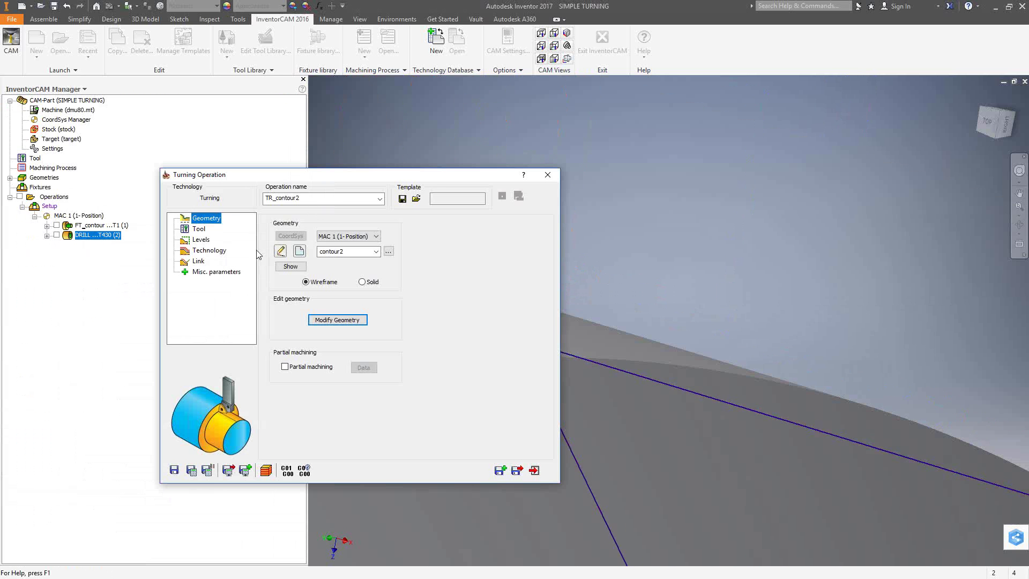
Choose external turning tool 1 with a changed tool angle, then view the Levels and Technology pages.
{"action": "left_click", "coordinate": [203, 229]}
{"action": "left_click", "coordinate": [343, 419]}
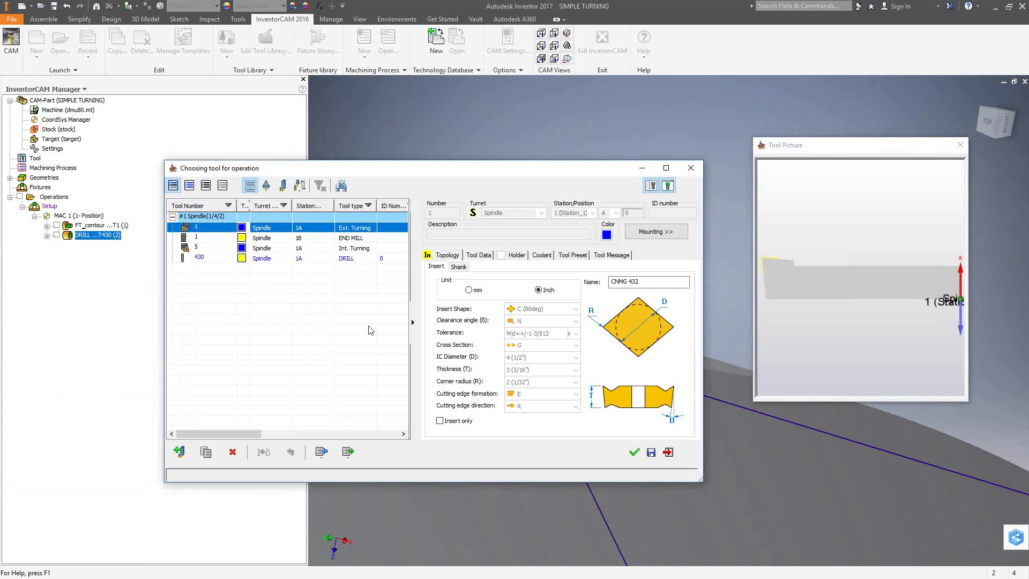
{"action": "left_click", "coordinate": [634, 452]}
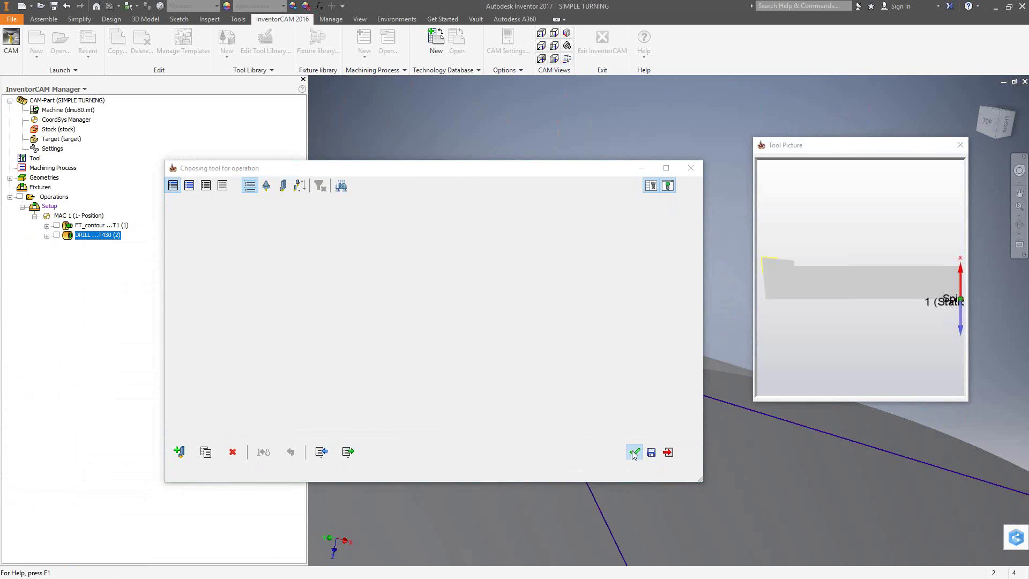
{"action": "left_click", "coordinate": [485, 252]}
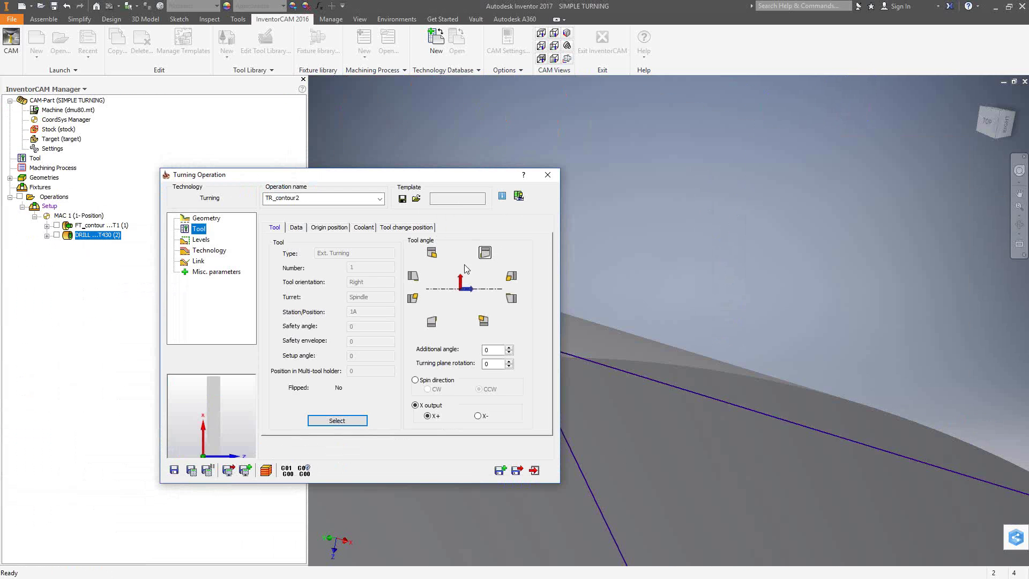
{"action": "left_click", "coordinate": [201, 241]}
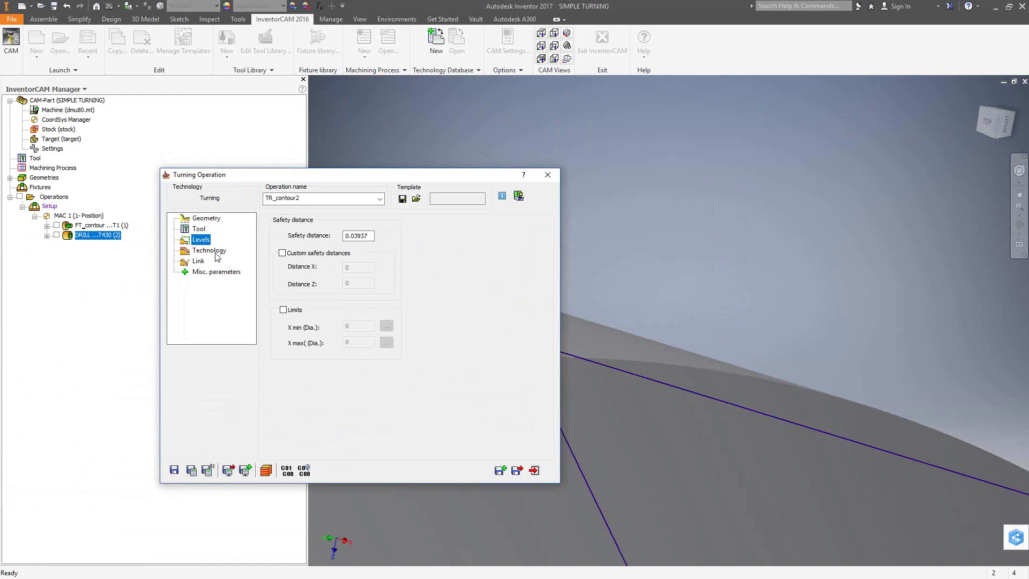
{"action": "left_click", "coordinate": [216, 253]}
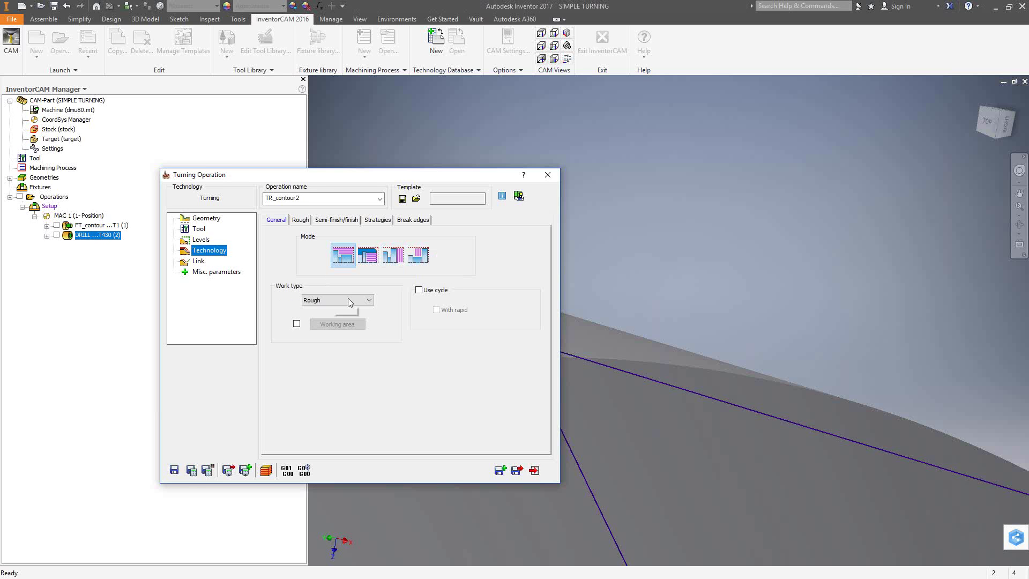
Set the General tab's work type to Rough.
{"action": "left_click", "coordinate": [365, 301]}
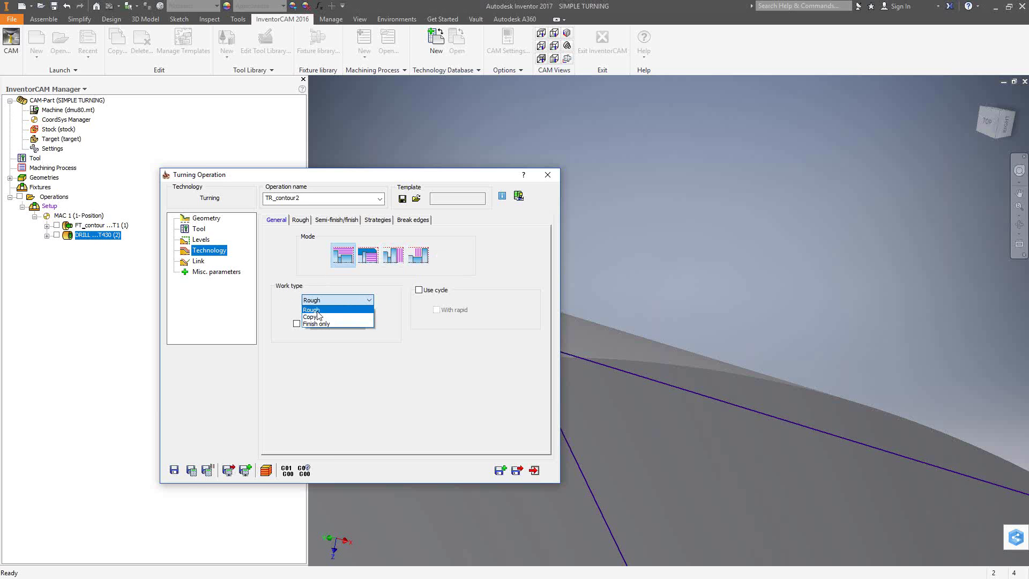
{"action": "left_click", "coordinate": [304, 254]}
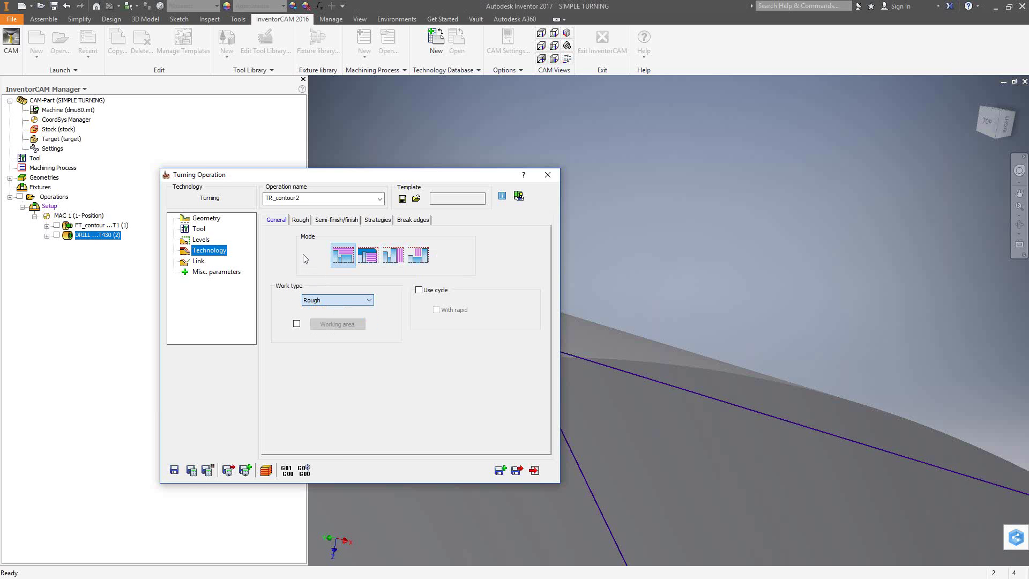
{"action": "left_click", "coordinate": [369, 301]}
{"action": "left_click", "coordinate": [327, 320]}
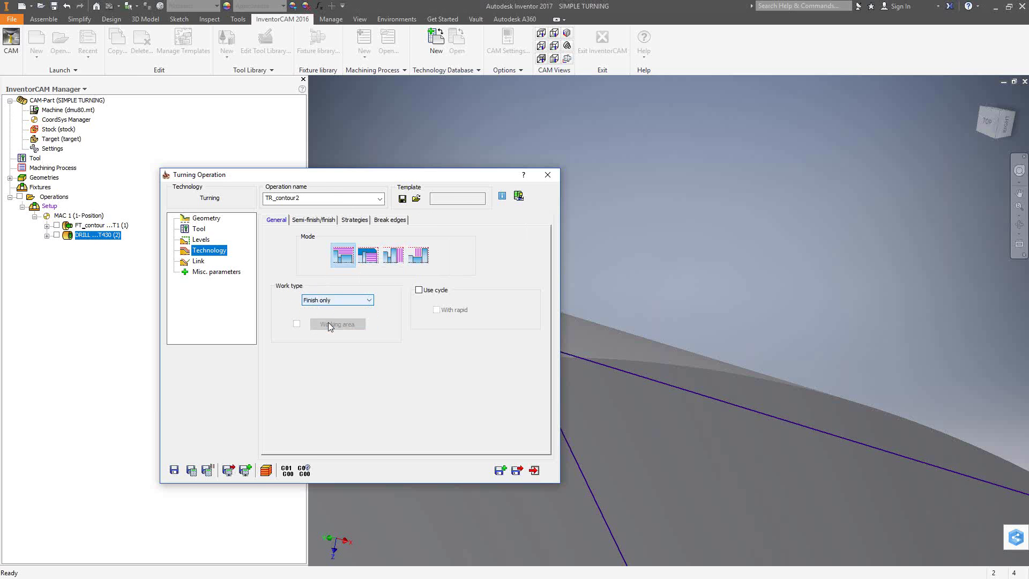
{"action": "left_click", "coordinate": [369, 300]}
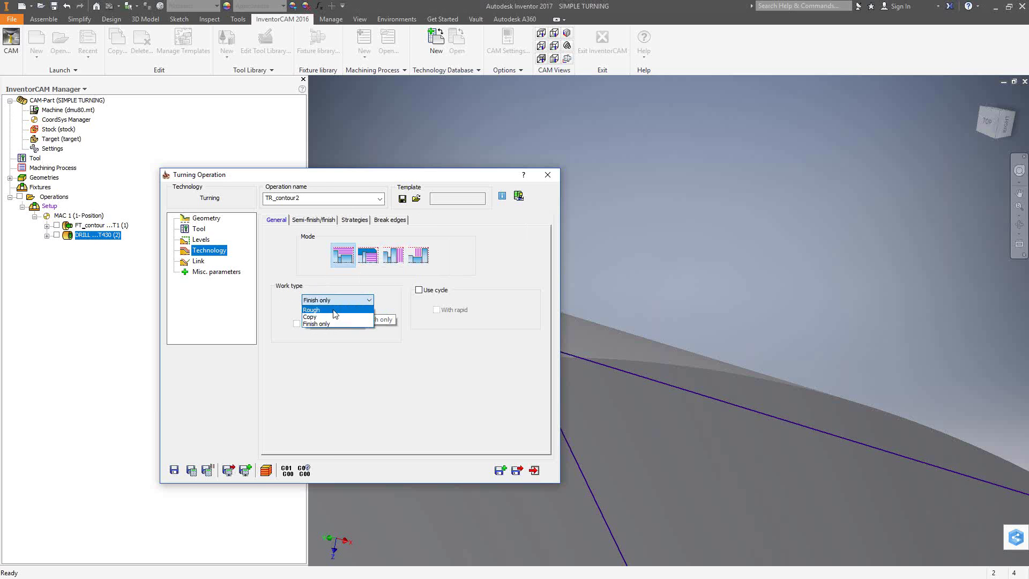
{"action": "left_click", "coordinate": [333, 311]}
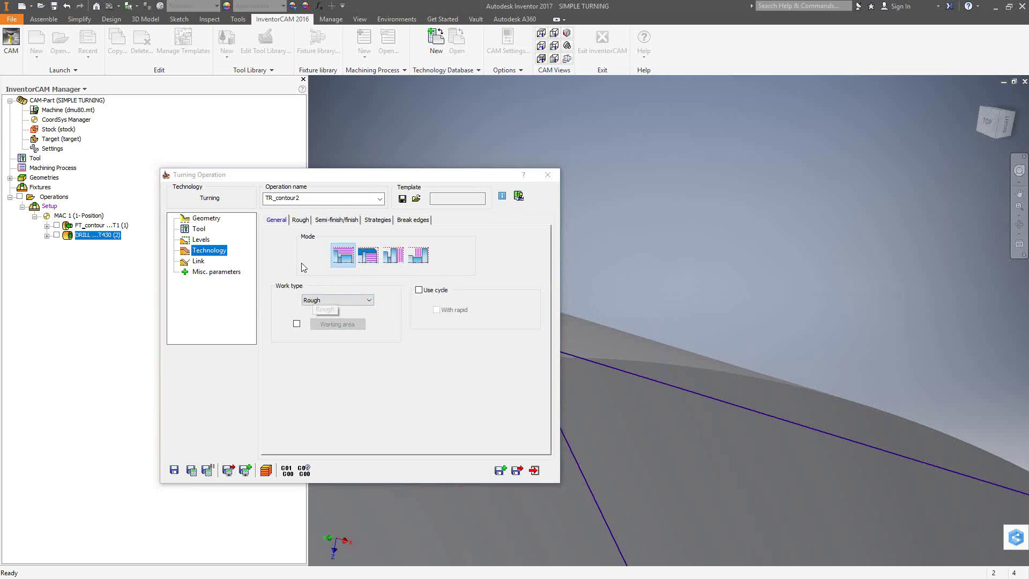
On the Rough tab, try Stairs as the rough type, then switch back to Smooth.
{"action": "left_click", "coordinate": [302, 220]}
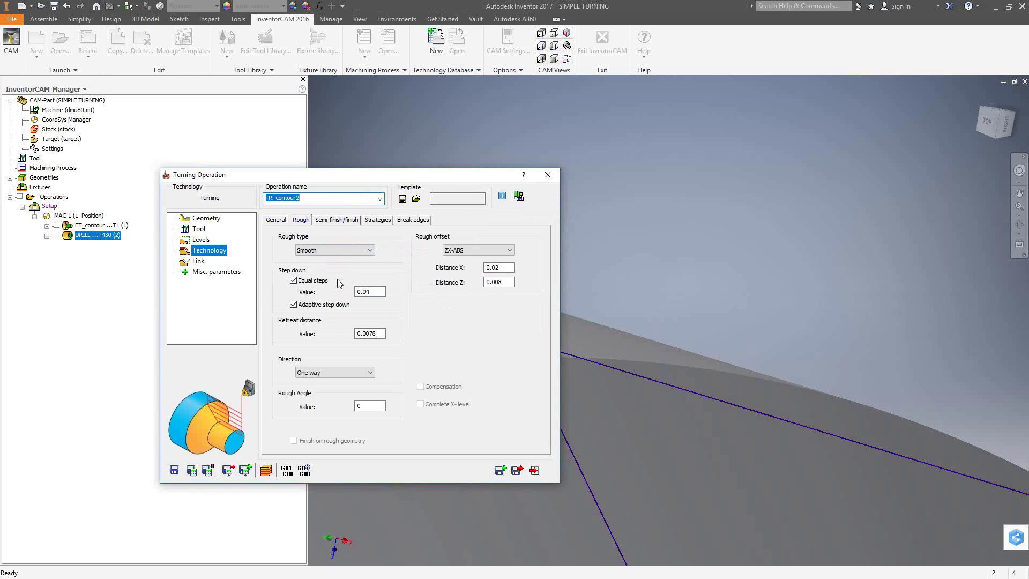
{"action": "left_click", "coordinate": [369, 253]}
{"action": "left_click", "coordinate": [391, 250]}
{"action": "left_click", "coordinate": [364, 252]}
{"action": "left_click", "coordinate": [324, 270]}
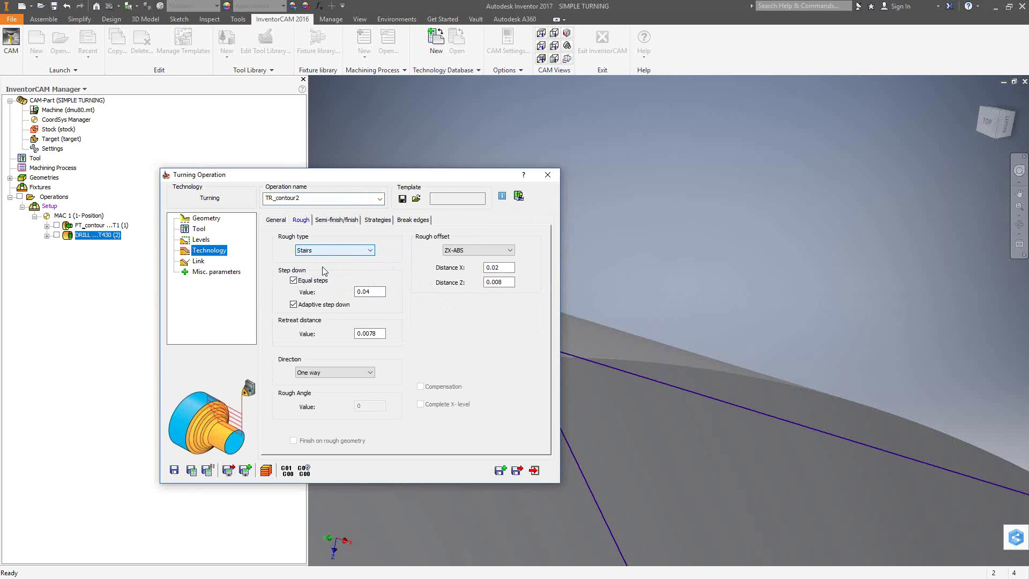
{"action": "left_click", "coordinate": [348, 251]}
{"action": "left_click", "coordinate": [334, 264]}
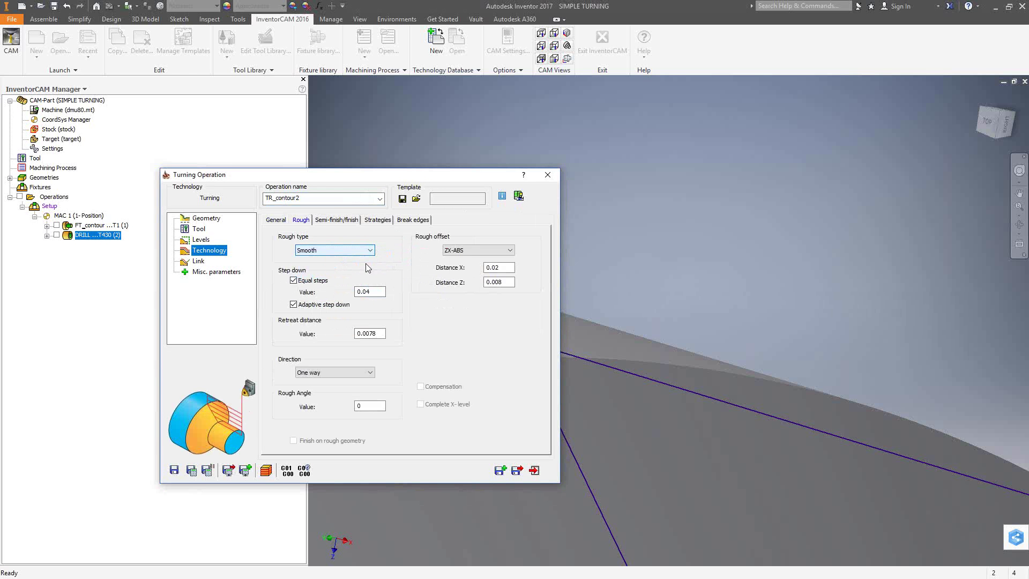
Keep 0.04 step down, 0.0078 retreat and One way direction, then review the rough angle and offsets.
{"action": "left_click_drag", "start_coordinate": [377, 287], "coordinate": [343, 292]}
{"action": "left_click", "coordinate": [378, 334]}
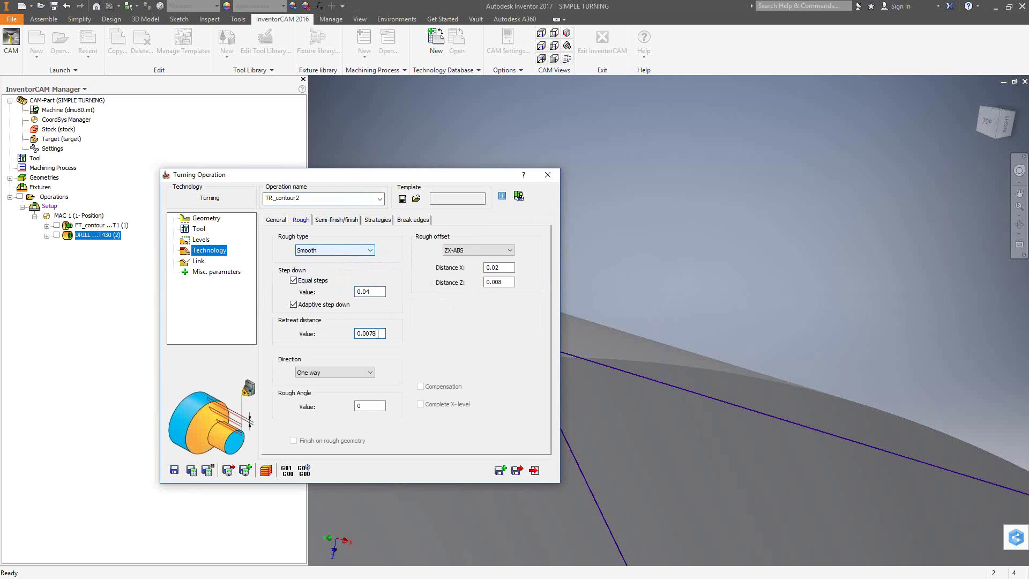
{"action": "left_click", "coordinate": [367, 374]}
{"action": "left_click", "coordinate": [365, 382]}
{"action": "left_click", "coordinate": [369, 406]}
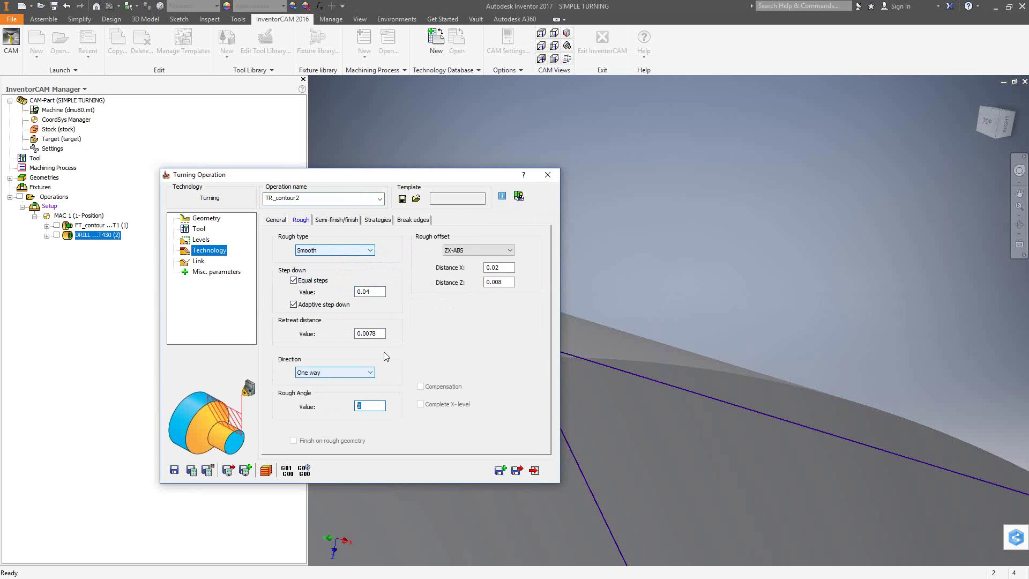
{"action": "key", "text": "shift+Tab"}
{"action": "key", "text": "shift+Tab"}
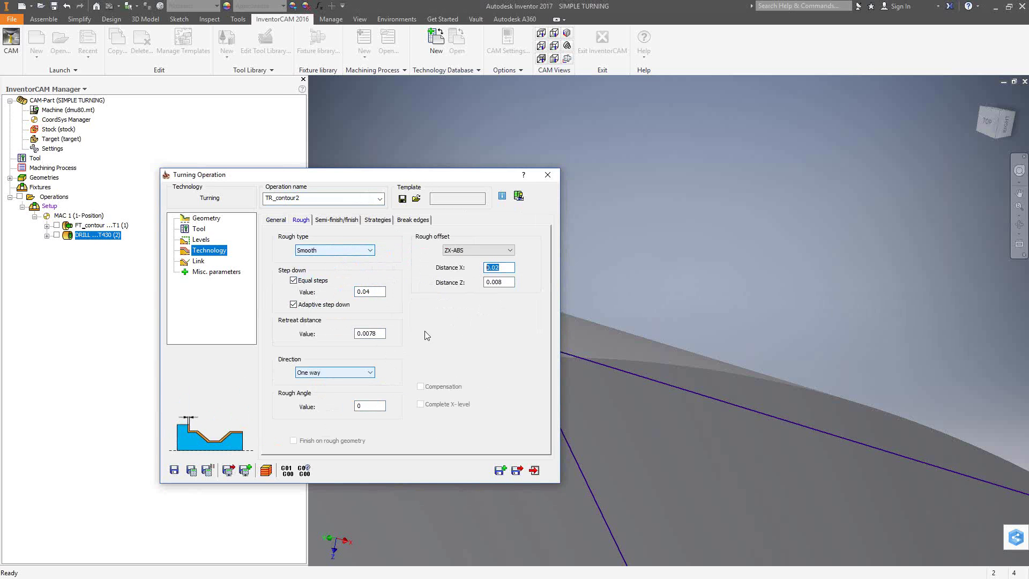
Keep no semi-finish and an ISO-Turning finish on rest material only.
{"action": "left_click", "coordinate": [333, 221]}
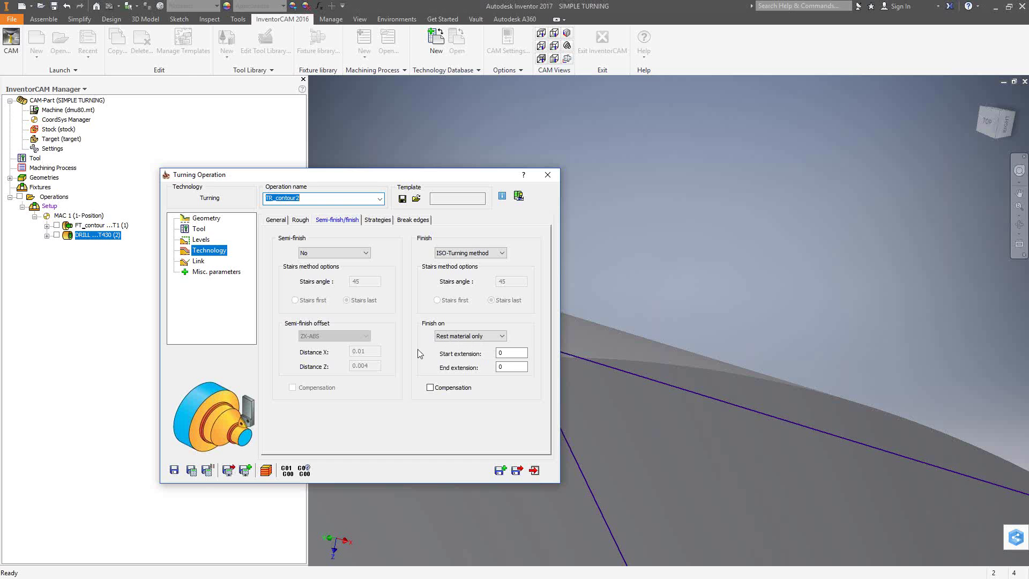
{"action": "left_click", "coordinate": [300, 219]}
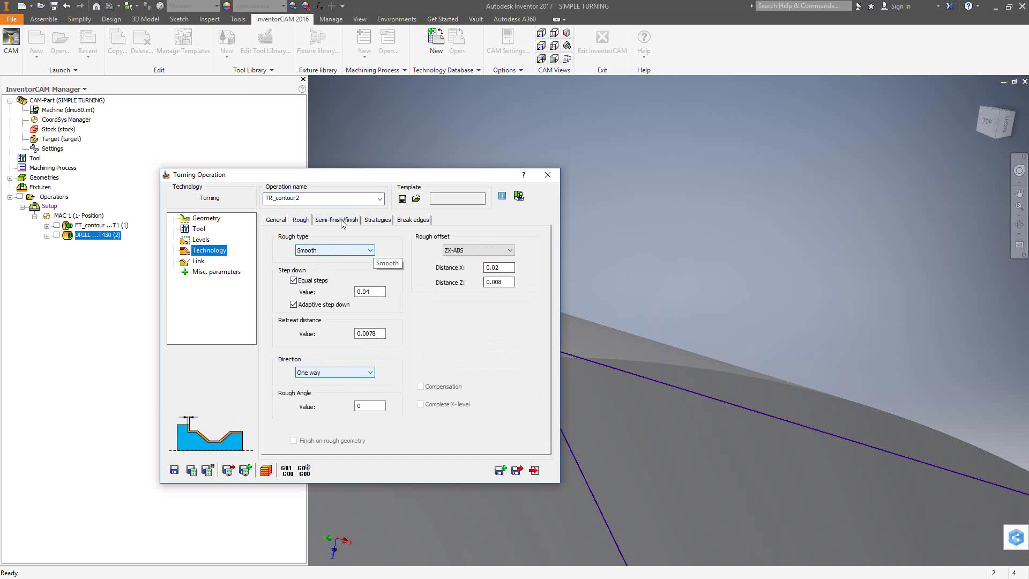
{"action": "key", "text": "ctrl+Tab"}
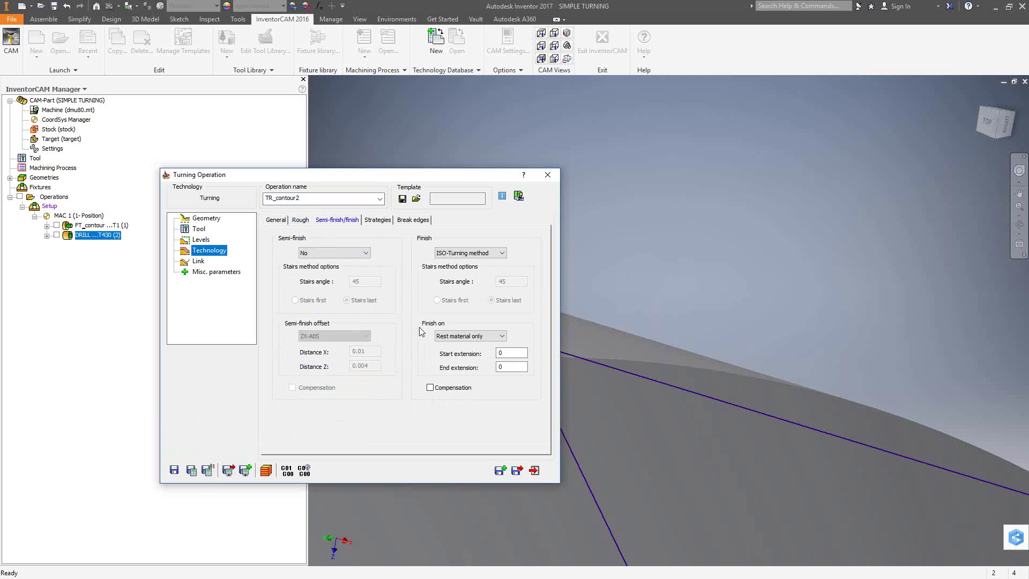
{"action": "left_click", "coordinate": [503, 337]}
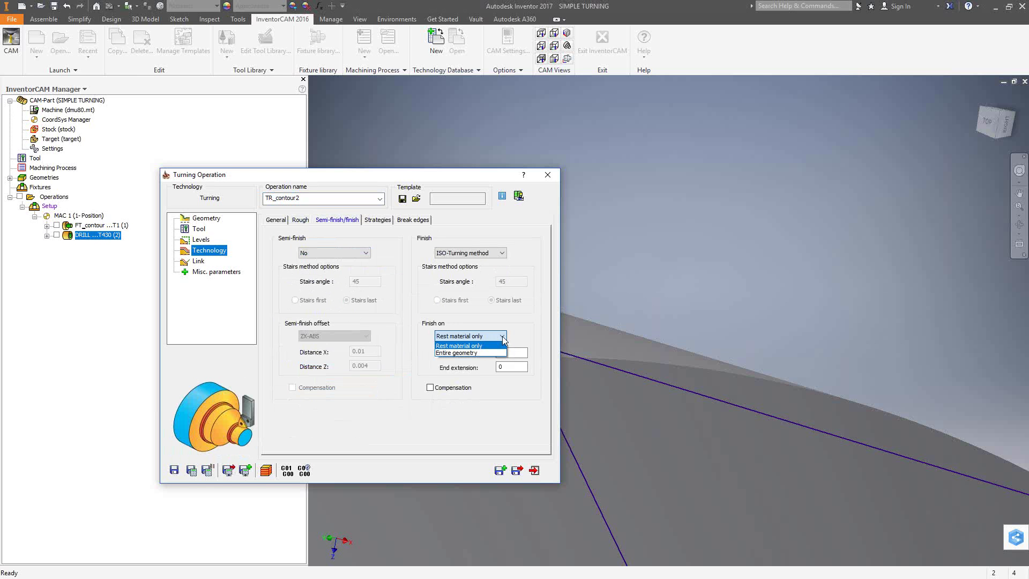
{"action": "left_click", "coordinate": [478, 345]}
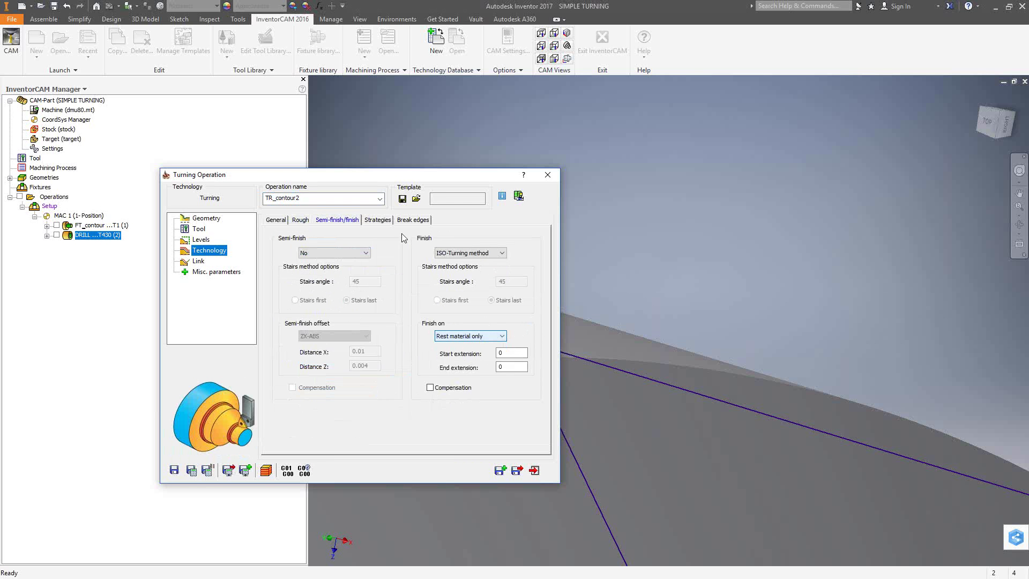
Switch TR_contour2's strategy to non-descending motions.
{"action": "left_click", "coordinate": [378, 220]}
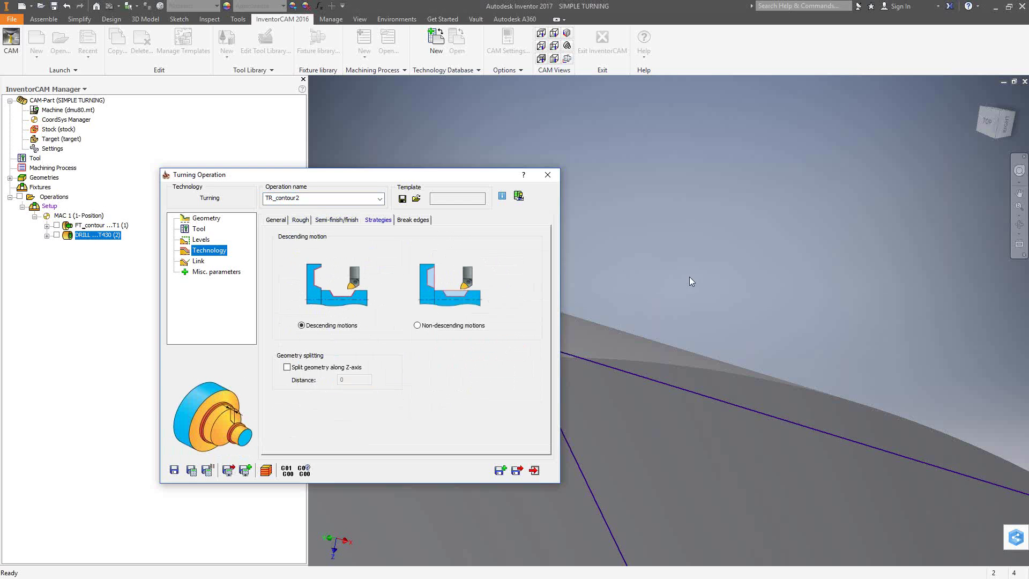
{"action": "left_click", "coordinate": [776, 313]}
{"action": "scroll", "coordinate": [776, 314], "scroll_direction": "down", "scroll_amount": 5}
{"action": "scroll", "coordinate": [843, 456], "scroll_direction": "up", "scroll_amount": 3}
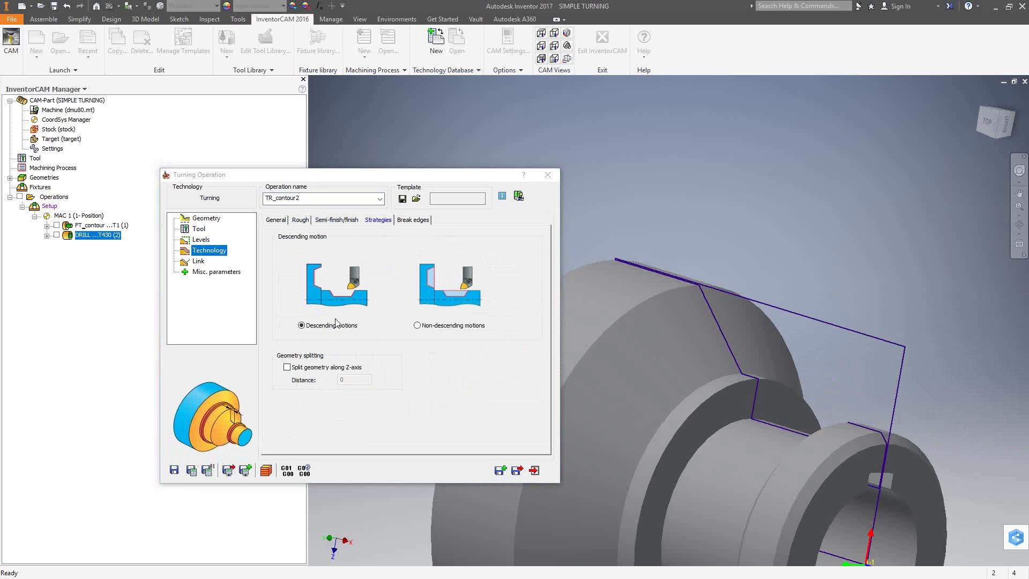
{"action": "left_click", "coordinate": [418, 327]}
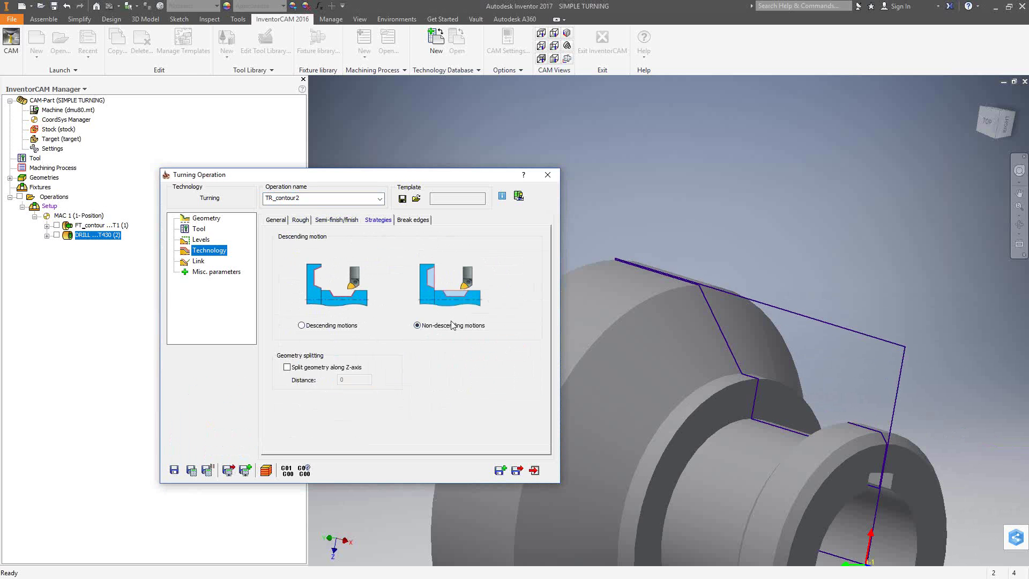
{"action": "left_click", "coordinate": [410, 221]}
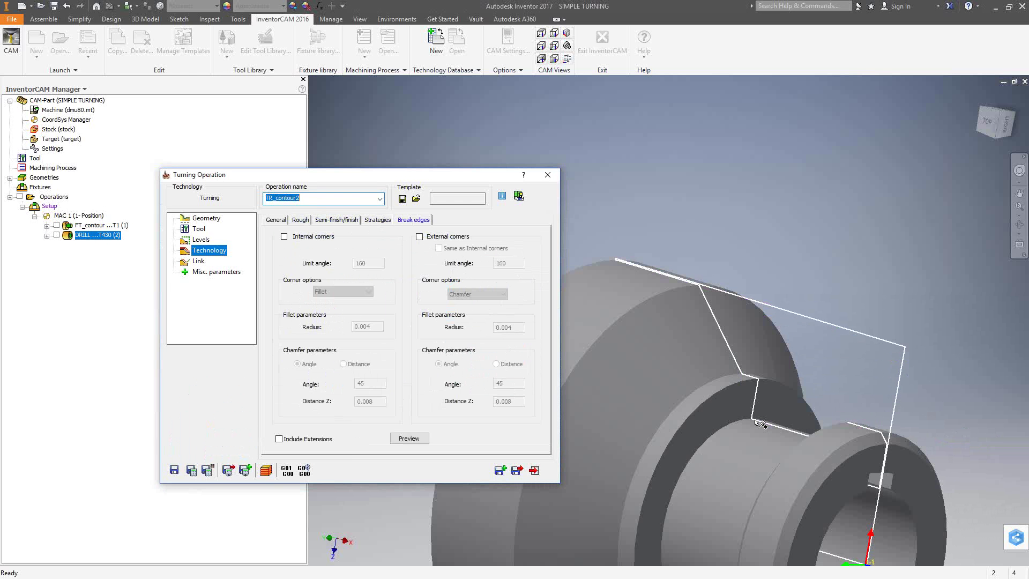
Leave corner breaking off and review the Link page: right safety corner approach and retract, no leads.
{"action": "scroll", "coordinate": [760, 423], "scroll_direction": "up", "scroll_amount": 5}
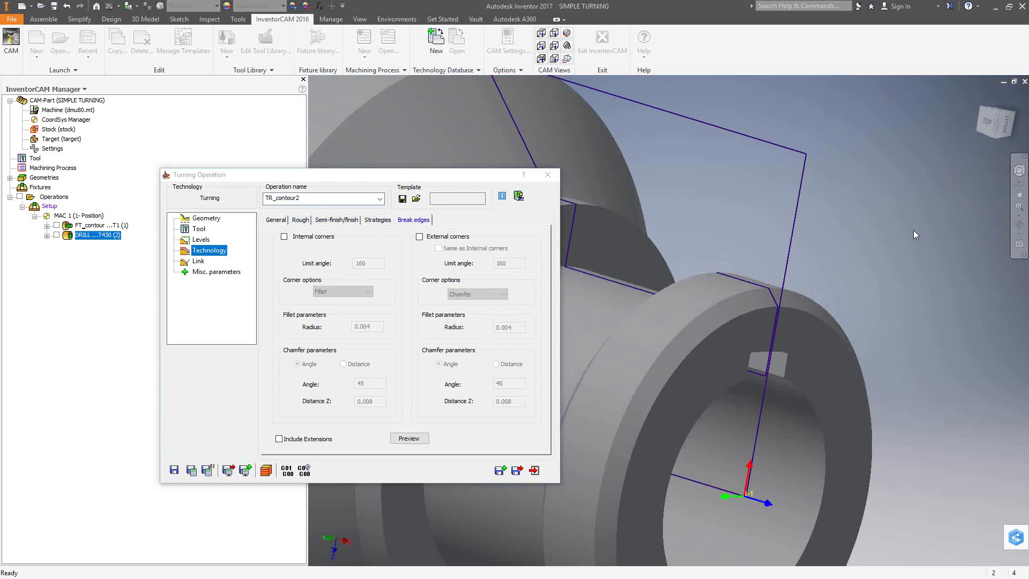
{"action": "left_click", "coordinate": [195, 262]}
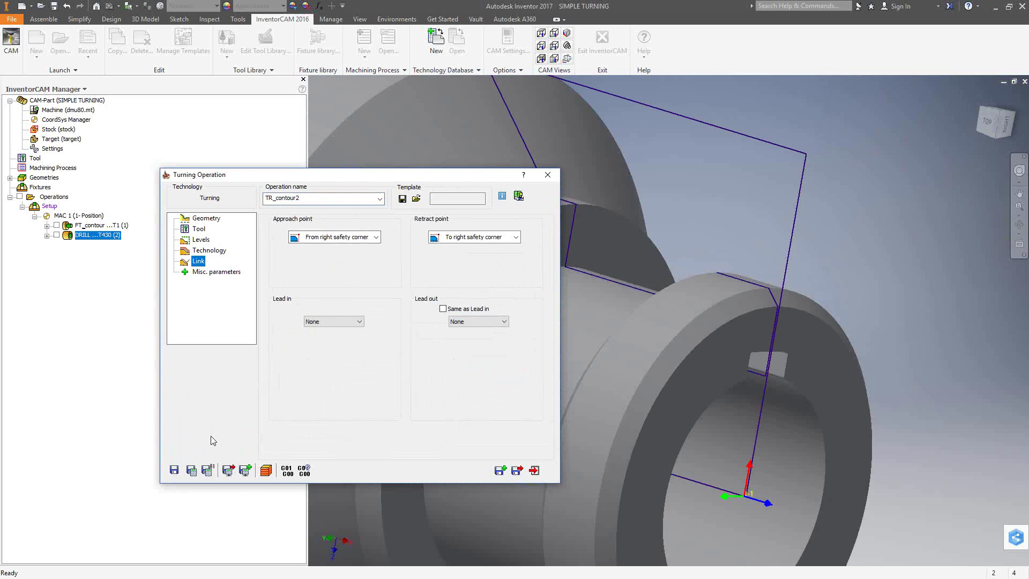
Try Save & Calculate on TR_contour2 and dismiss the spin-too-large and save-failed errors.
{"action": "left_click", "coordinate": [192, 470]}
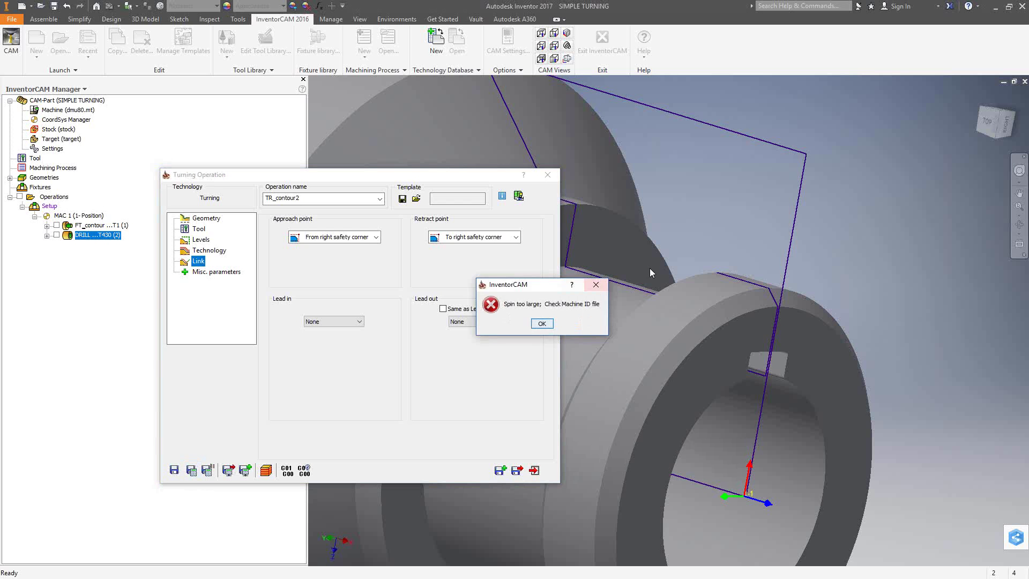
{"action": "left_click", "coordinate": [542, 324]}
{"action": "left_click", "coordinate": [574, 323]}
Switch feeds to F (inch/min) and set spin and finish spin to 300 rpm.
{"action": "left_click", "coordinate": [198, 228]}
{"action": "left_click", "coordinate": [297, 227]}
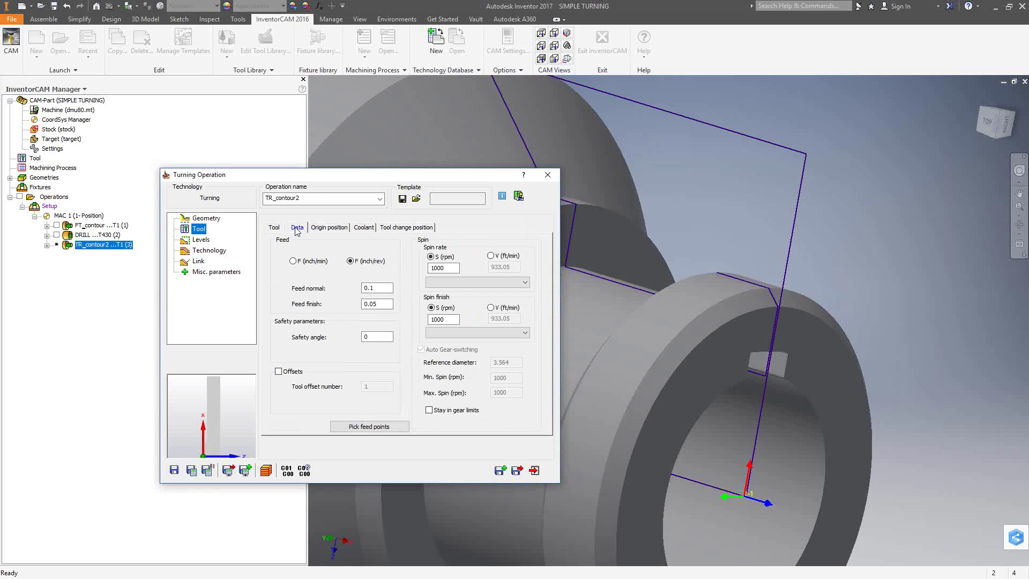
{"action": "left_click", "coordinate": [293, 261]}
{"action": "left_click_drag", "start_coordinate": [455, 268], "coordinate": [414, 266]}
{"action": "type", "text": "300"}
{"action": "double_click", "coordinate": [443, 320]}
{"action": "type", "text": "30"}
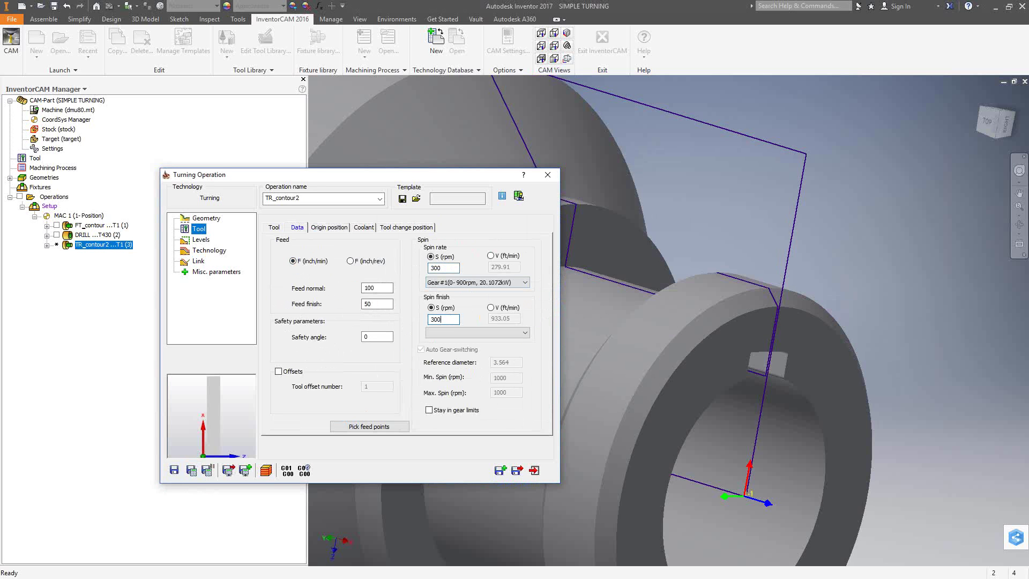
Save and calculate TR_contour2, exit its dialog and zoom in to inspect the roughing toolpath.
{"action": "left_click", "coordinate": [191, 470]}
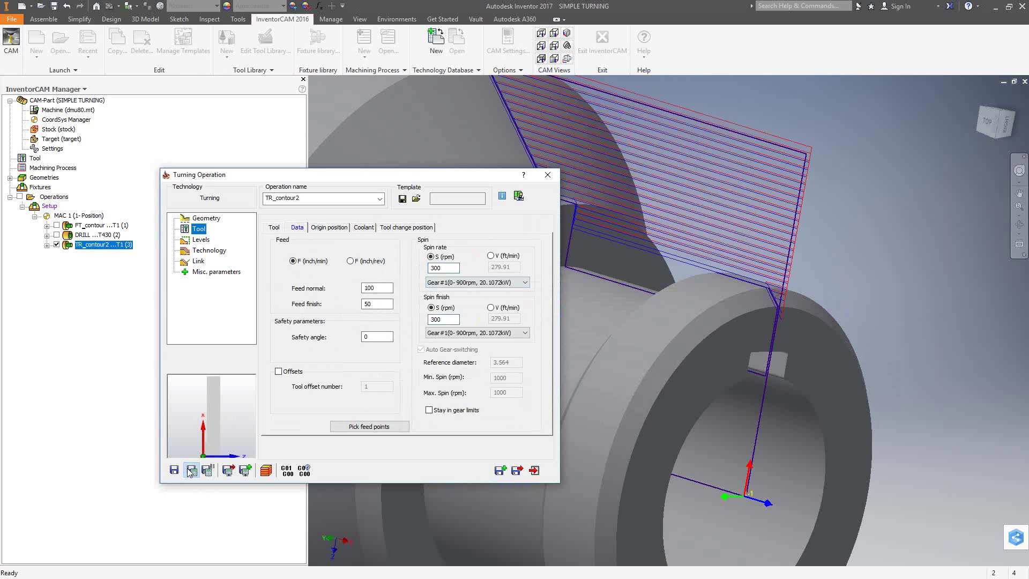
{"action": "left_click", "coordinate": [547, 175]}
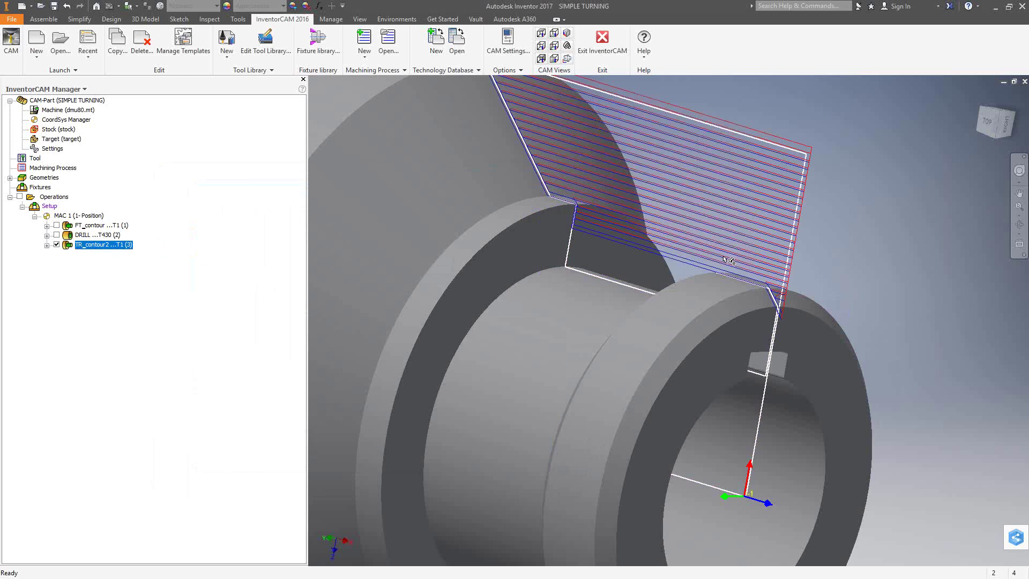
{"action": "scroll", "coordinate": [836, 255], "scroll_direction": "down", "scroll_amount": 3}
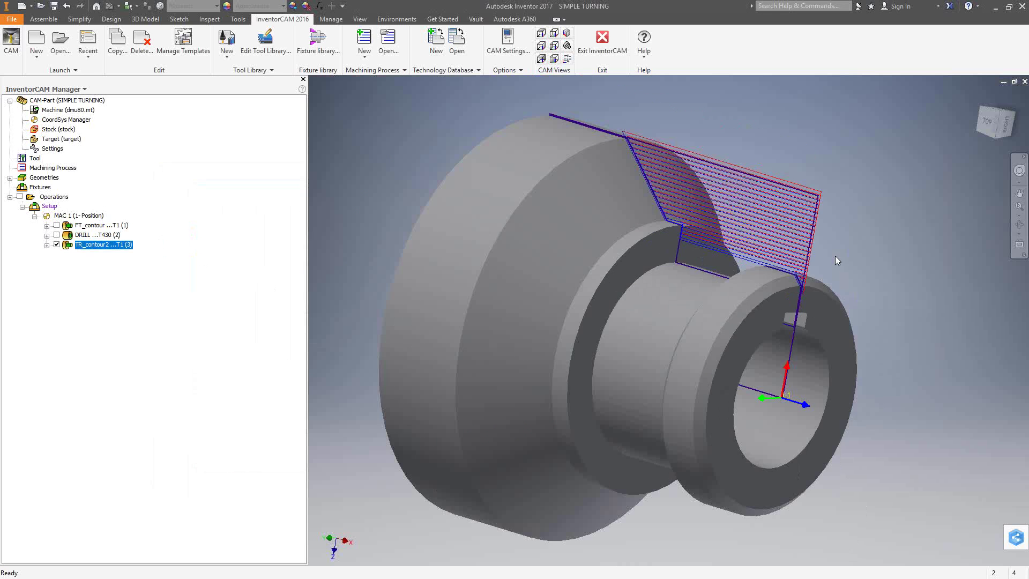
{"action": "scroll", "coordinate": [625, 127], "scroll_direction": "up", "scroll_amount": 5}
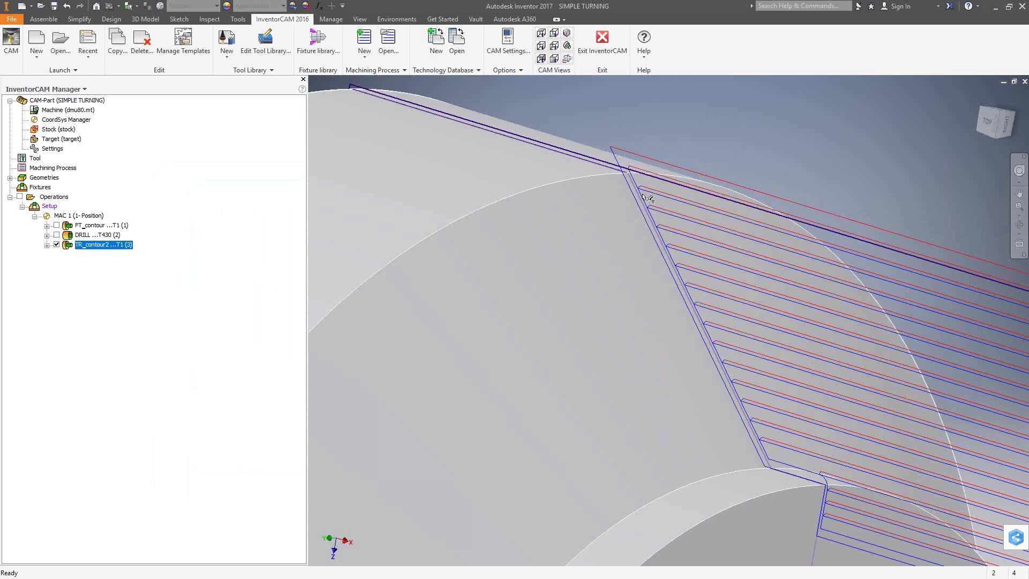
{"action": "scroll", "coordinate": [886, 226], "scroll_direction": "down", "scroll_amount": 4}
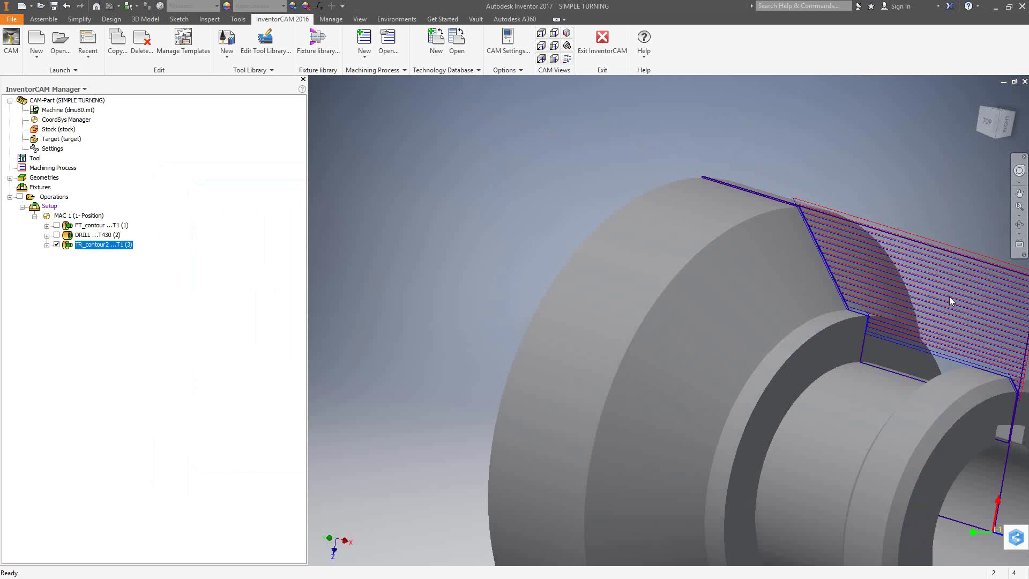
{"action": "scroll", "coordinate": [955, 306], "scroll_direction": "down", "scroll_amount": 3}
{"action": "scroll", "coordinate": [735, 354], "scroll_direction": "up", "scroll_amount": 6}
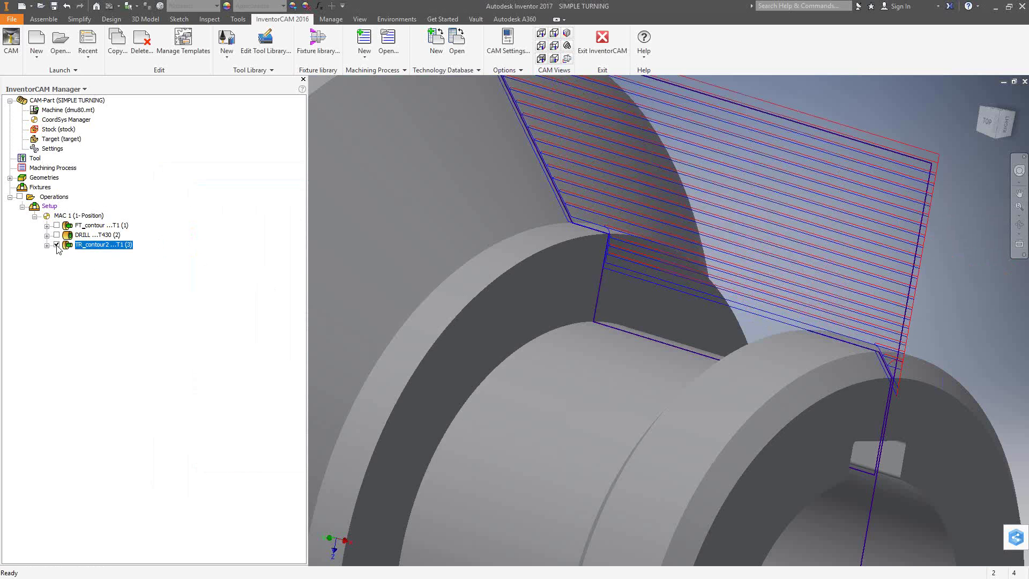
Hide the TR_contour2 toolpath in the InventorCAM Manager.
{"action": "left_click", "coordinate": [56, 245]}
{"action": "scroll", "coordinate": [938, 303], "scroll_direction": "down", "scroll_amount": 5}
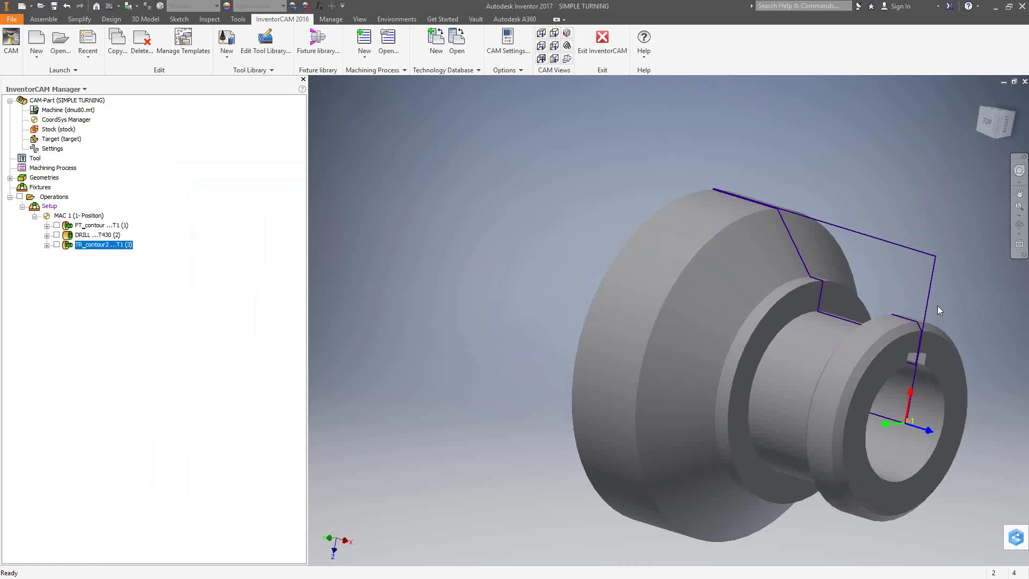
{"action": "scroll", "coordinate": [898, 425], "scroll_direction": "up", "scroll_amount": 5}
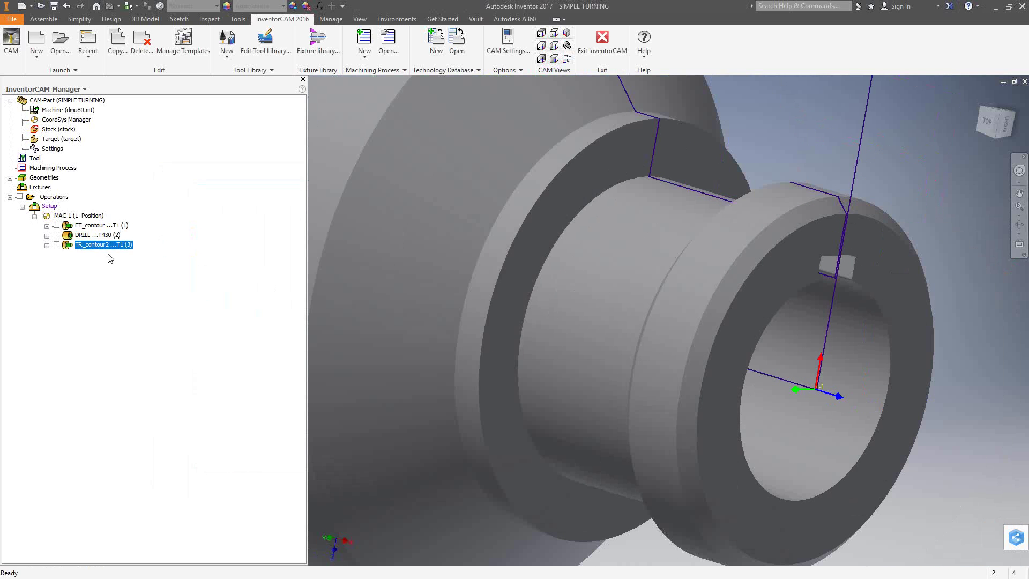
Add a new Turning operation from TR_contour2's context menu.
{"action": "right_click", "coordinate": [92, 245]}
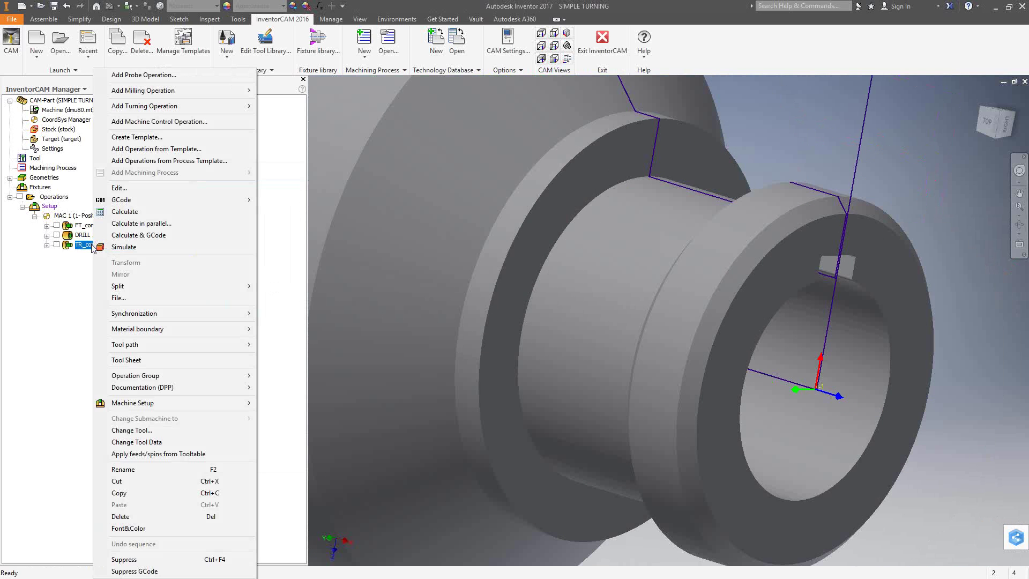
{"action": "mouse_move", "coordinate": [186, 108]}
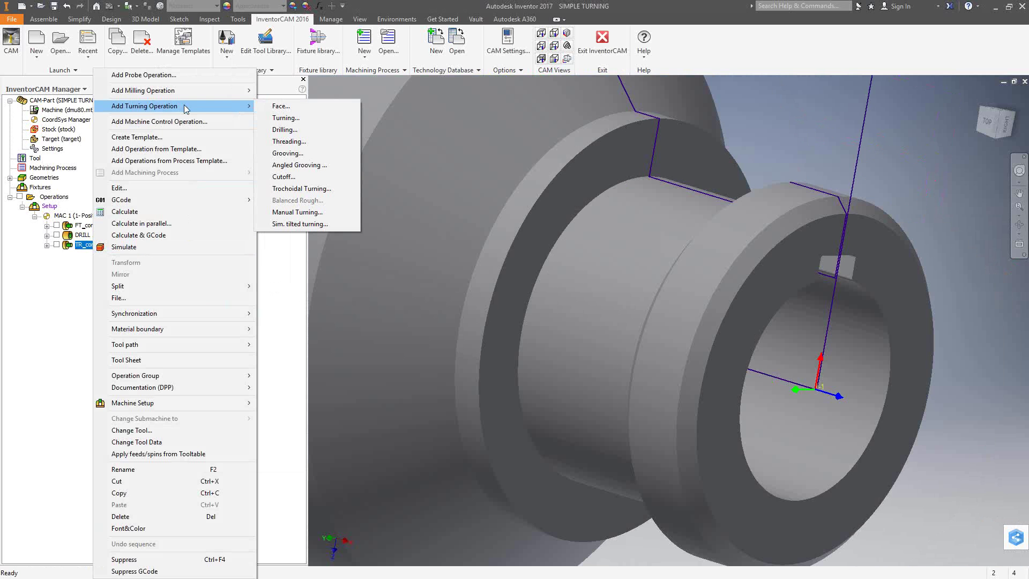
{"action": "left_click", "coordinate": [290, 119]}
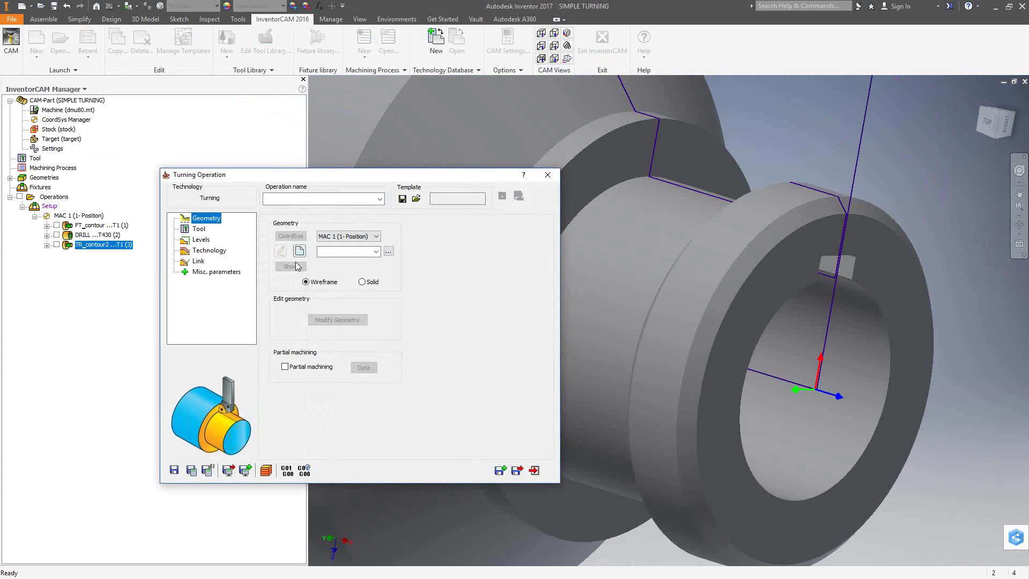
Define geometry contour3 as a single chain along the keyway edge inside the bore.
{"action": "left_click", "coordinate": [299, 251]}
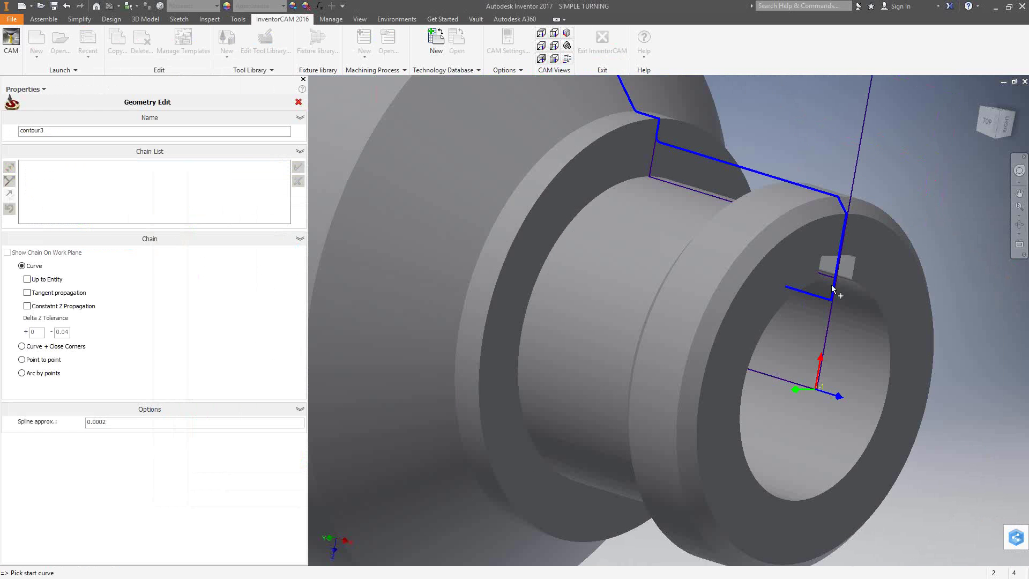
{"action": "left_click", "coordinate": [824, 276]}
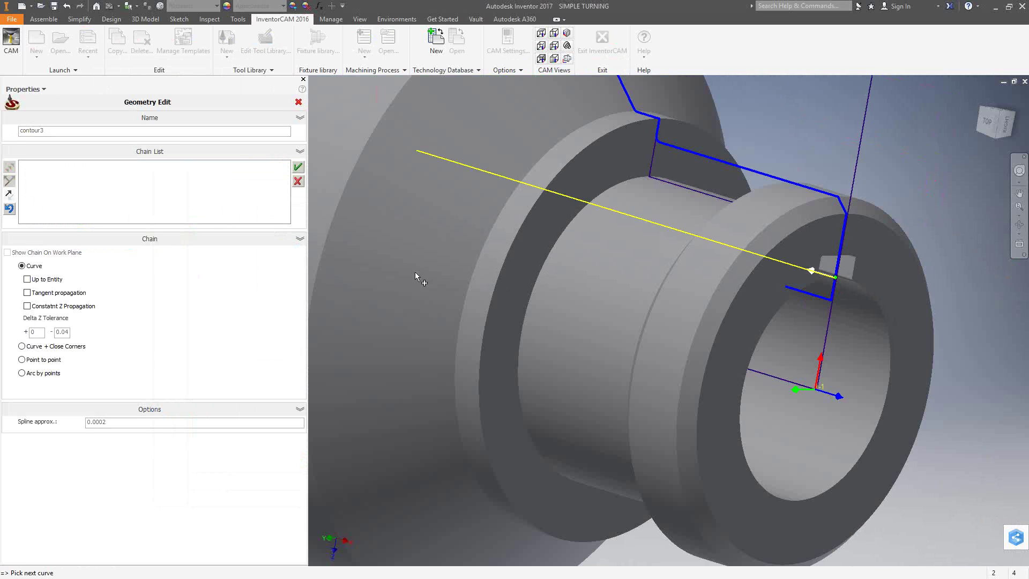
{"action": "left_click", "coordinate": [298, 167]}
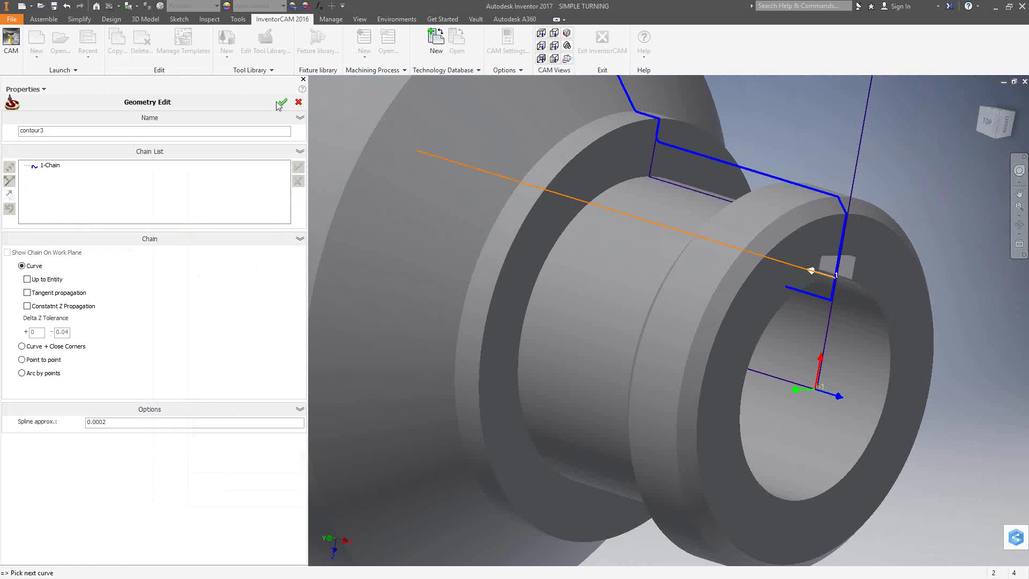
{"action": "left_click", "coordinate": [281, 102]}
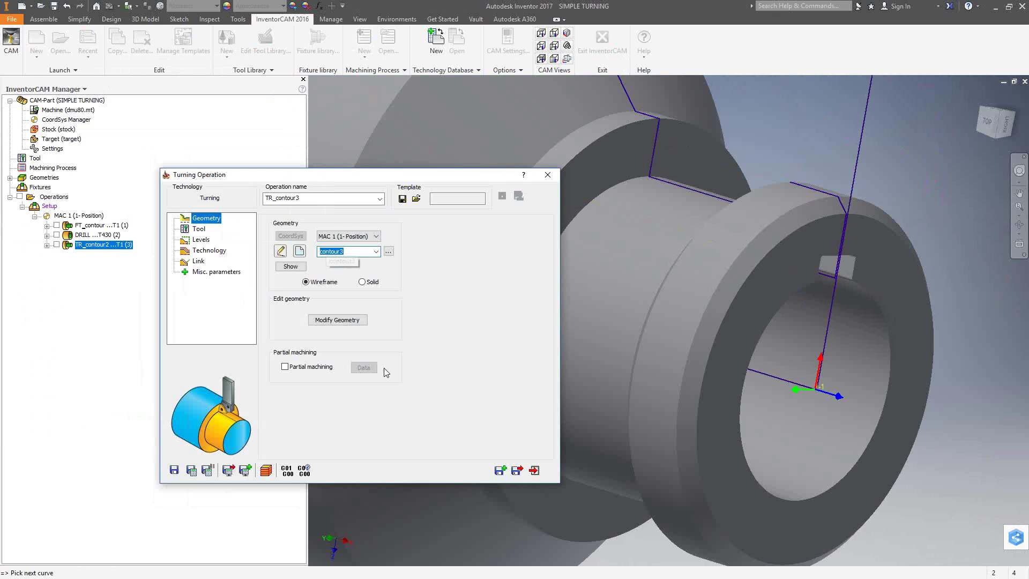
Open contour3's Modify Geometry settings and orbit the part to inspect Chain 1's keyway edge.
{"action": "left_click", "coordinate": [345, 320]}
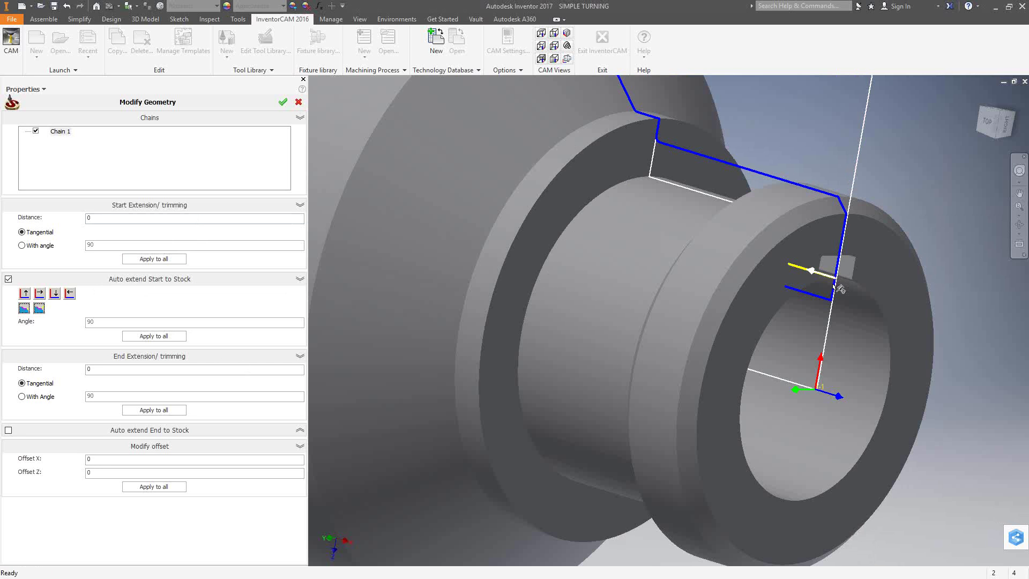
{"action": "scroll", "coordinate": [825, 279], "scroll_direction": "up", "scroll_amount": 3}
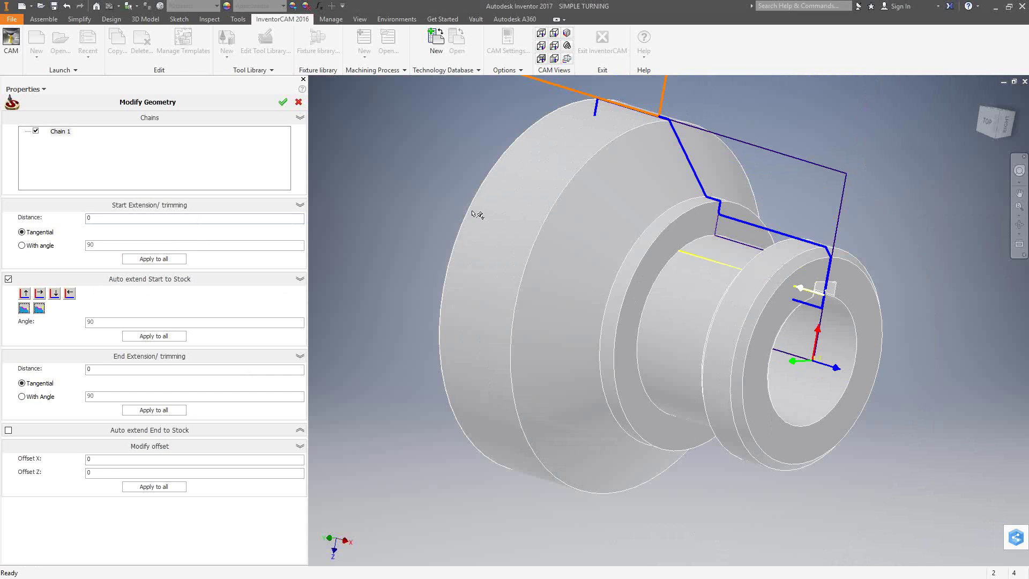
{"action": "middle_click_drag", "start_coordinate": [641, 293], "coordinate": [812, 295], "text": "shift"}
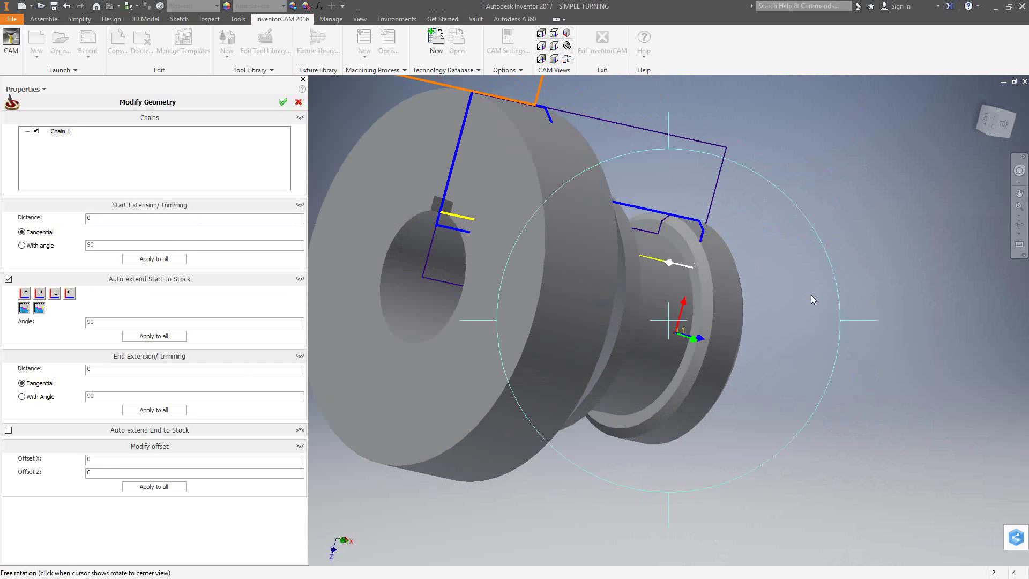
{"action": "scroll", "coordinate": [447, 220], "scroll_direction": "down", "scroll_amount": 3}
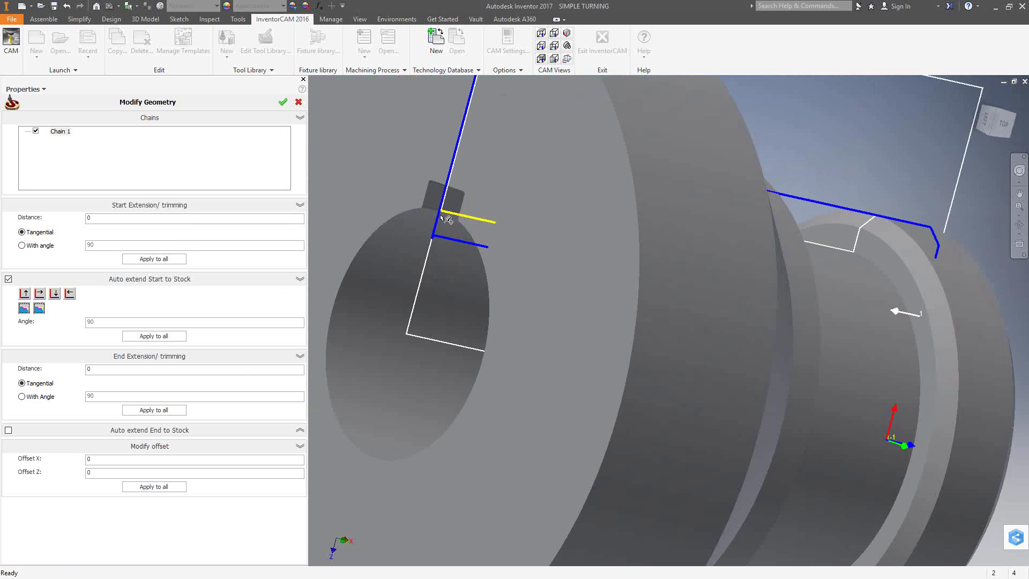
{"action": "scroll", "coordinate": [447, 220], "scroll_direction": "down", "scroll_amount": 4}
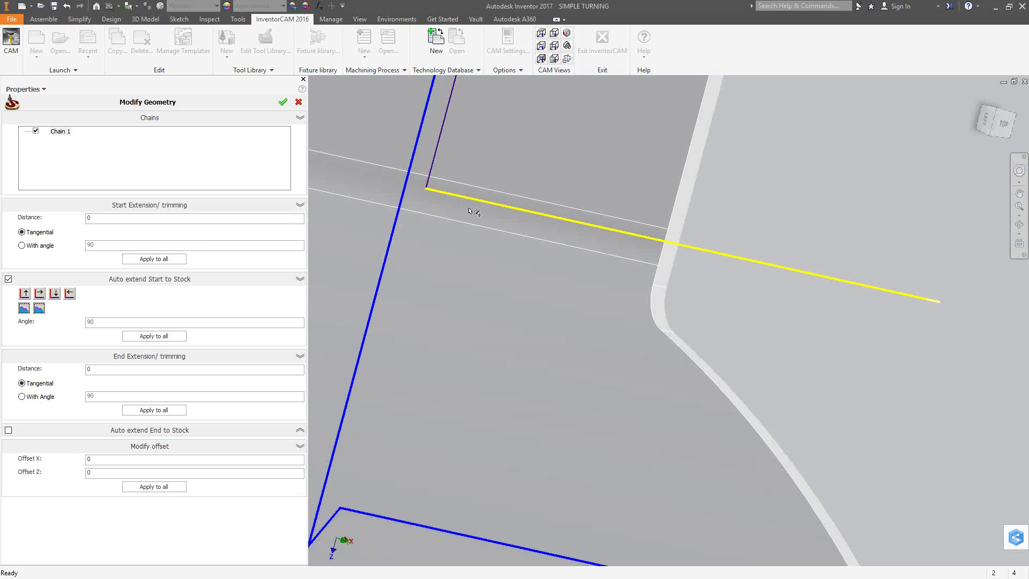
{"action": "scroll", "coordinate": [556, 283], "scroll_direction": "up", "scroll_amount": 8}
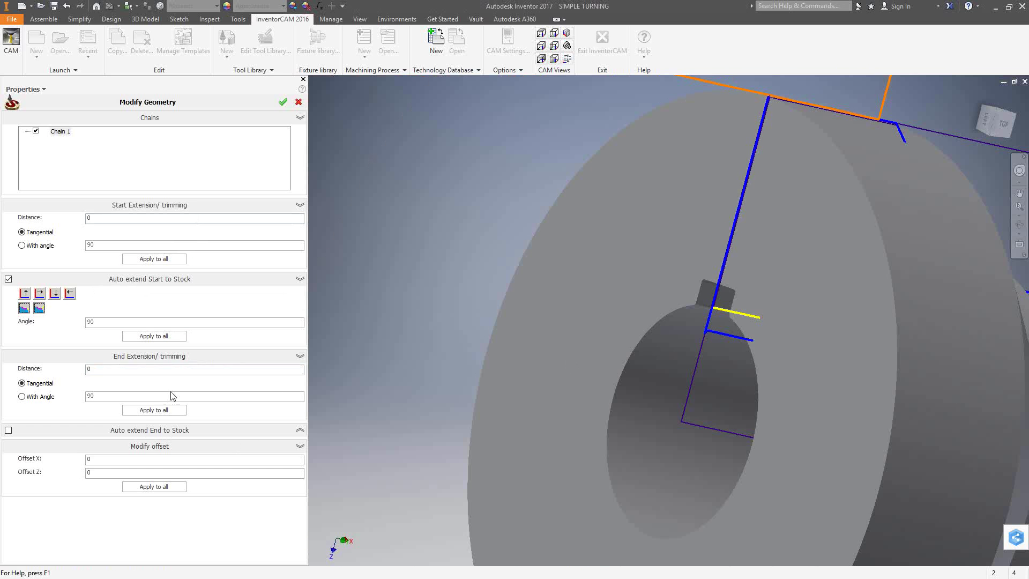
Enter an end extension value and pick a trim point on the bore edge, rotating to face the bore.
{"action": "left_click", "coordinate": [118, 374]}
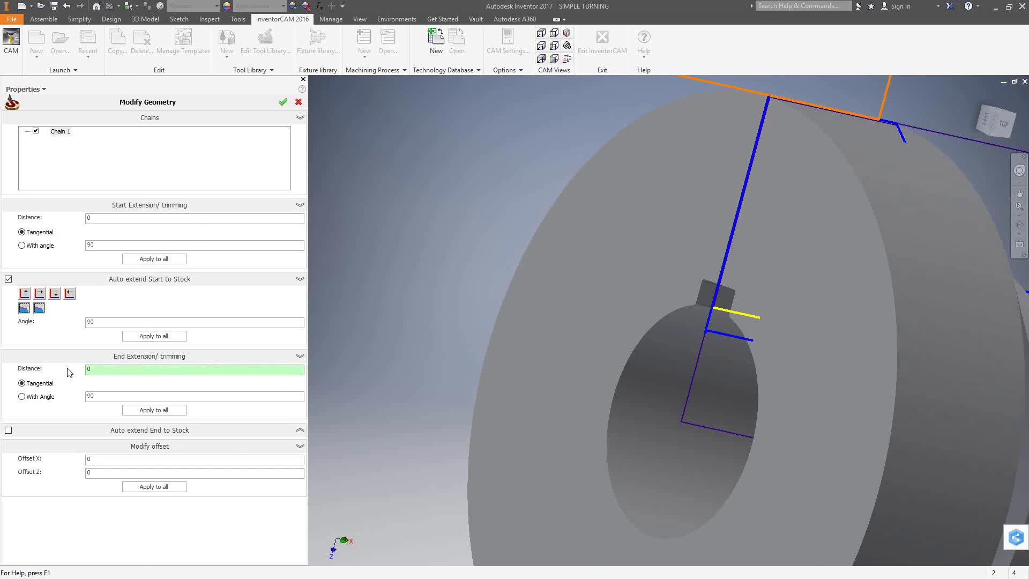
{"action": "left_click", "coordinate": [102, 369]}
{"action": "type", "text": "1"}
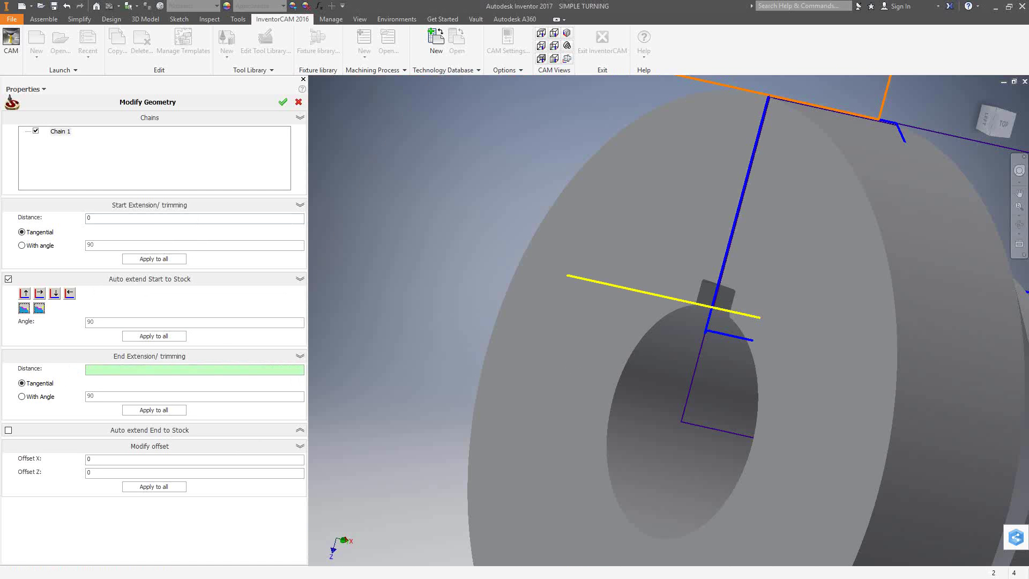
{"action": "type", "text": "1.25"}
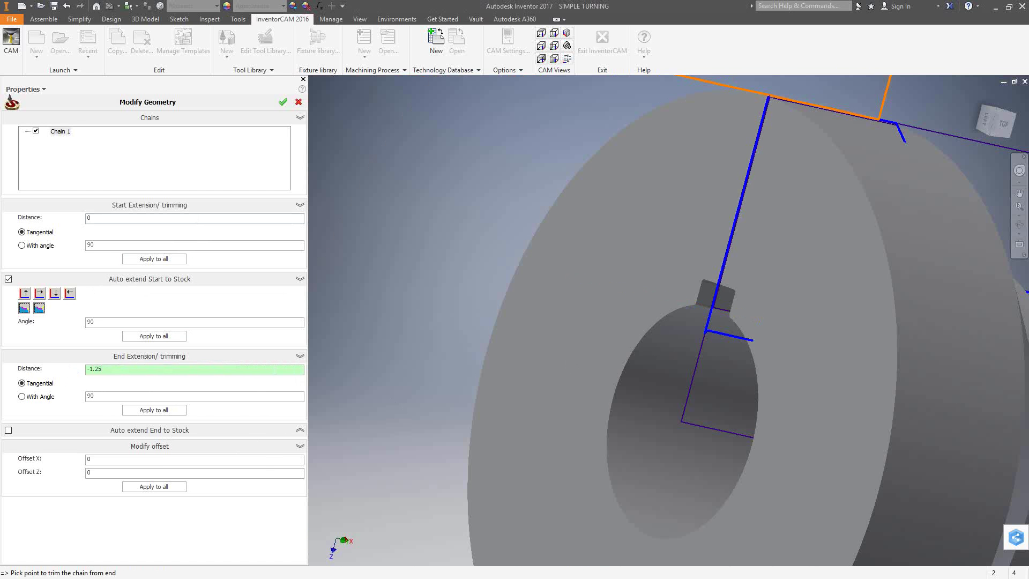
{"action": "left_click", "coordinate": [744, 400]}
{"action": "key", "text": "F4"}
{"action": "left_click_drag", "start_coordinate": [742, 397], "coordinate": [805, 424]}
{"action": "scroll", "coordinate": [805, 423], "scroll_direction": "up", "scroll_amount": 3}
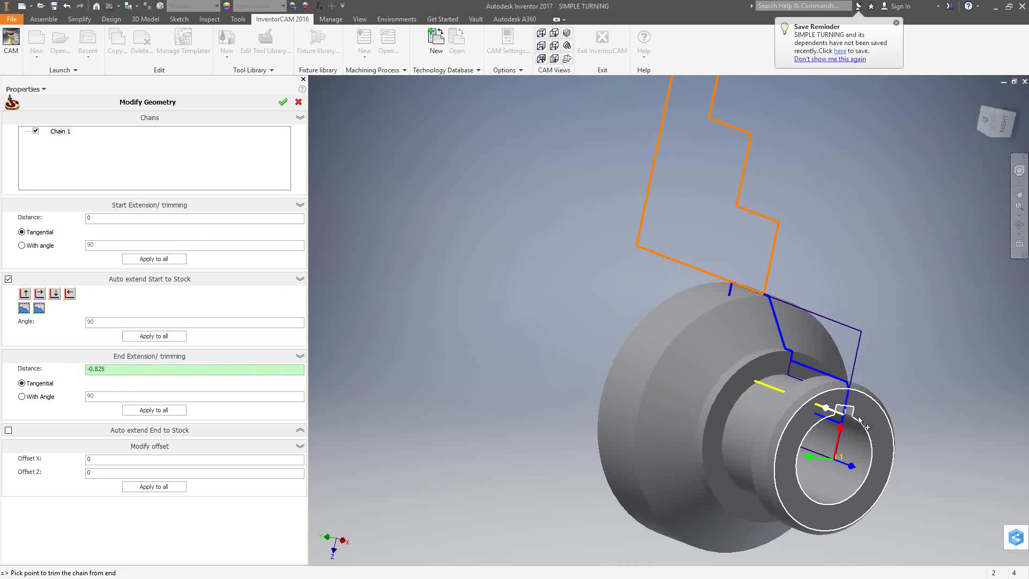
{"action": "scroll", "coordinate": [826, 422], "scroll_direction": "down", "scroll_amount": 4}
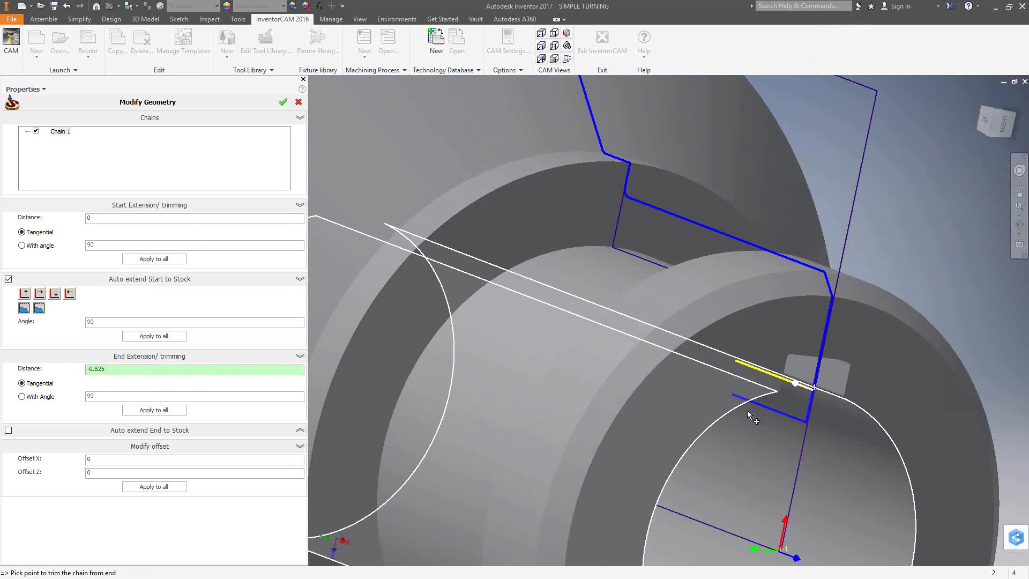
{"action": "key", "text": "F4"}
{"action": "left_click_drag", "start_coordinate": [737, 419], "coordinate": [678, 363]}
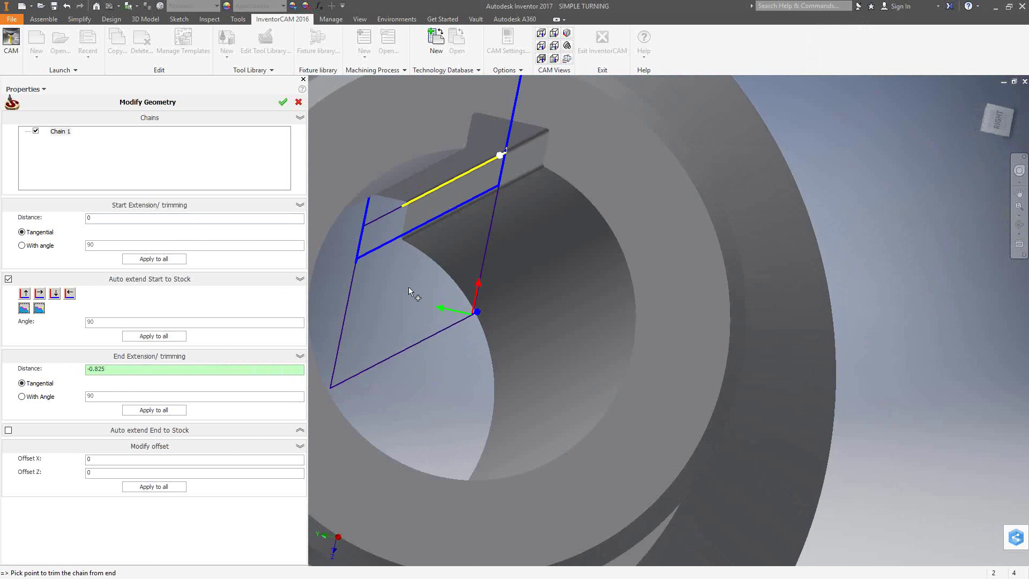
Set Chain 1's End Extension Distance to -1.25 and accept the modified geometry.
{"action": "left_click", "coordinate": [120, 372]}
{"action": "type", "text": "-1."}
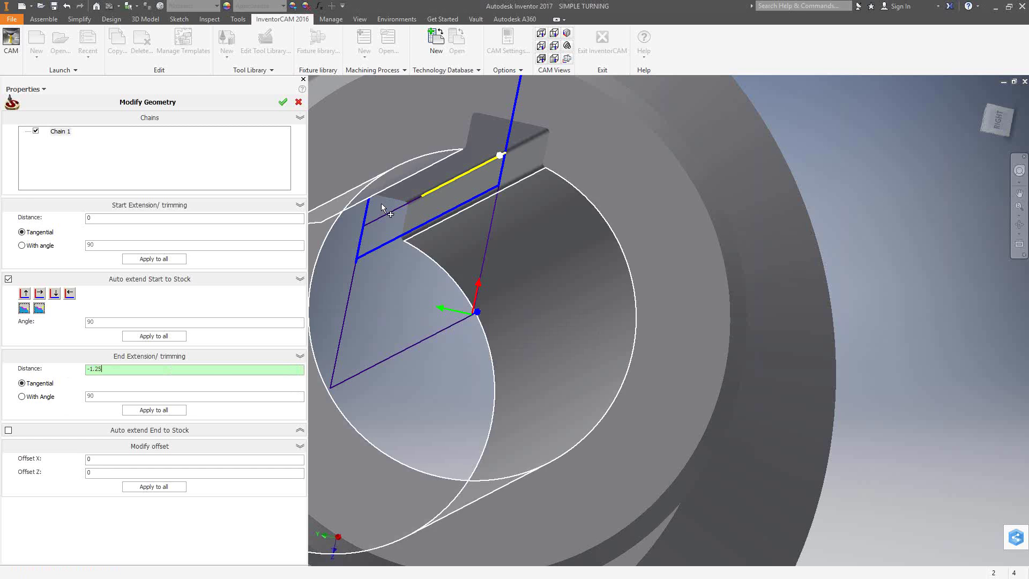
{"action": "left_click", "coordinate": [282, 102]}
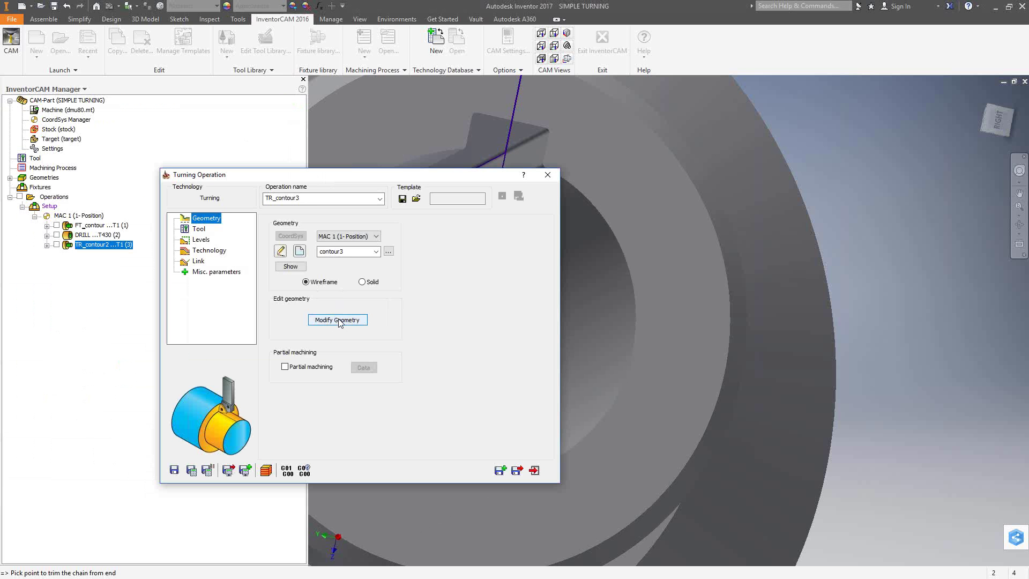
Assign tool 5, the internal turning bar, to TR_contour3, then review Levels and Technology.
{"action": "left_click", "coordinate": [203, 233]}
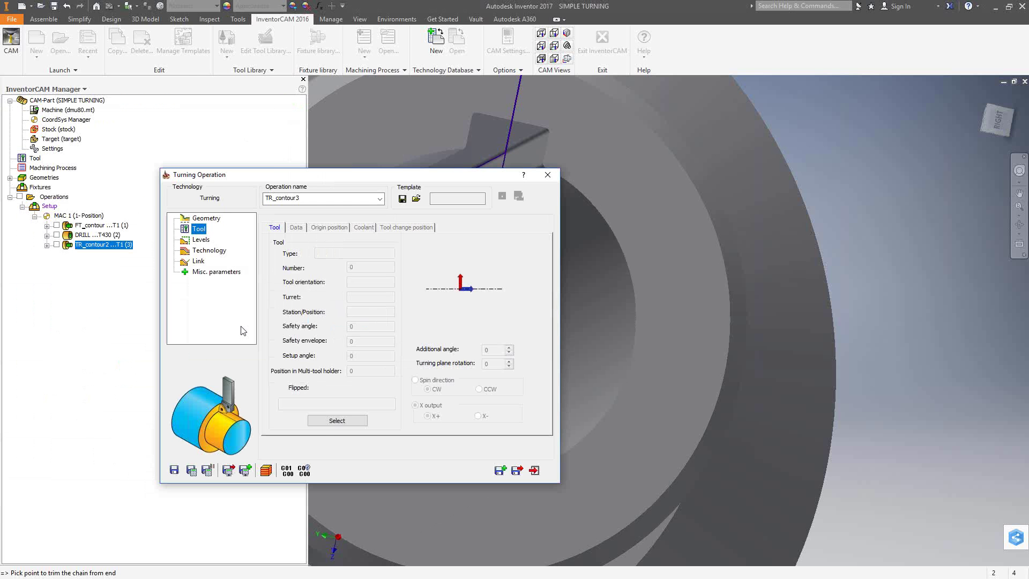
{"action": "left_click", "coordinate": [322, 421]}
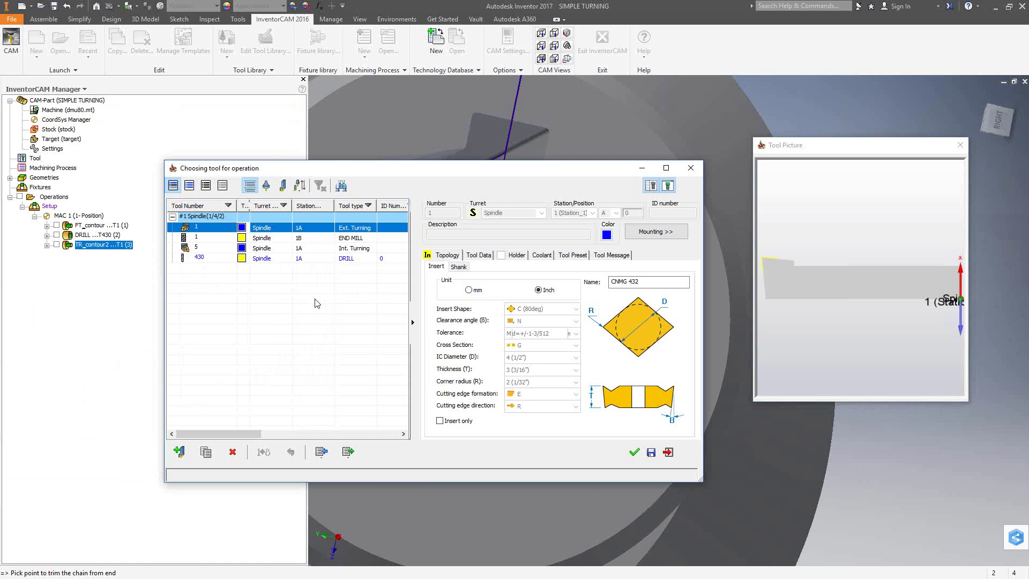
{"action": "left_click", "coordinate": [360, 248]}
{"action": "left_click", "coordinate": [634, 453]}
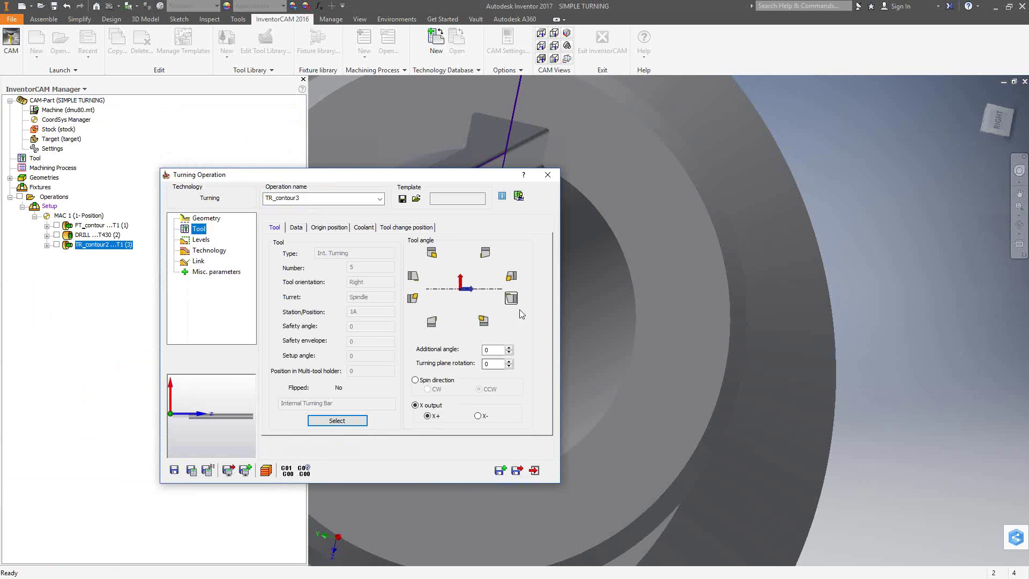
{"action": "left_click", "coordinate": [202, 240]}
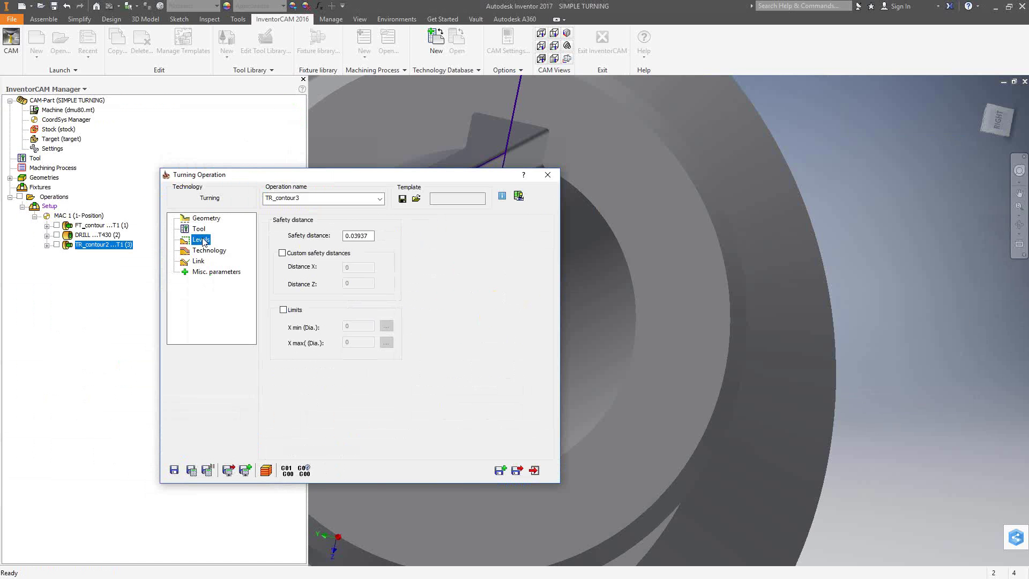
{"action": "left_click", "coordinate": [213, 252]}
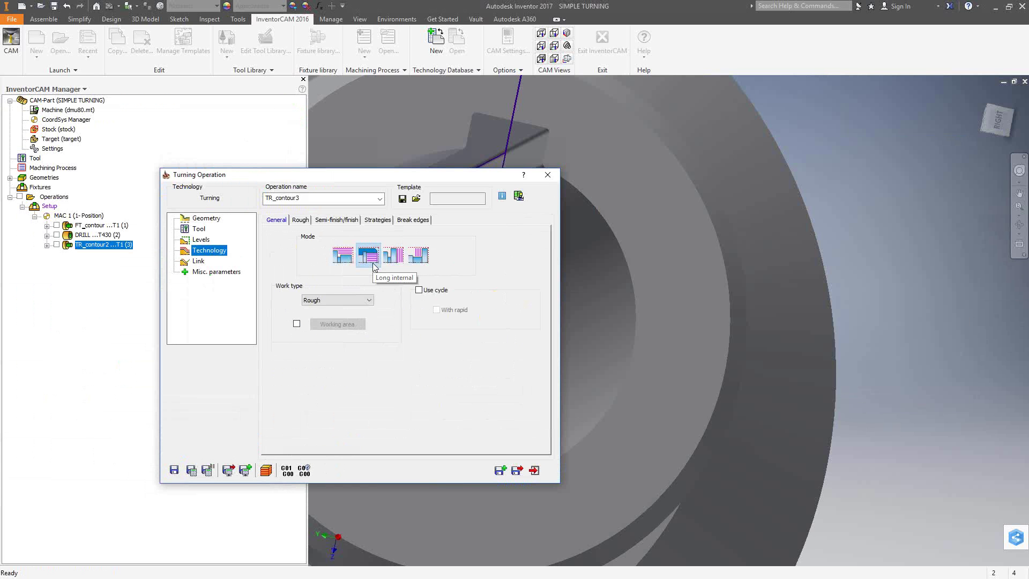
Keep the 0.04 rough step down, set Finish to ISO-Turning method, then save, calculate and exit.
{"action": "left_click", "coordinate": [301, 221]}
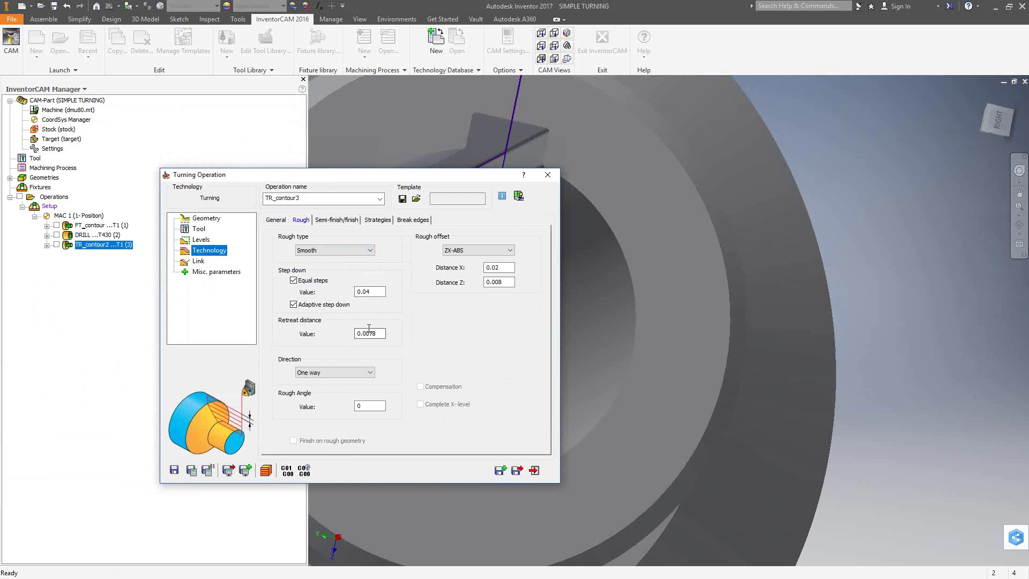
{"action": "left_click", "coordinate": [371, 296]}
{"action": "left_click", "coordinate": [337, 221]}
{"action": "left_click", "coordinate": [493, 253]}
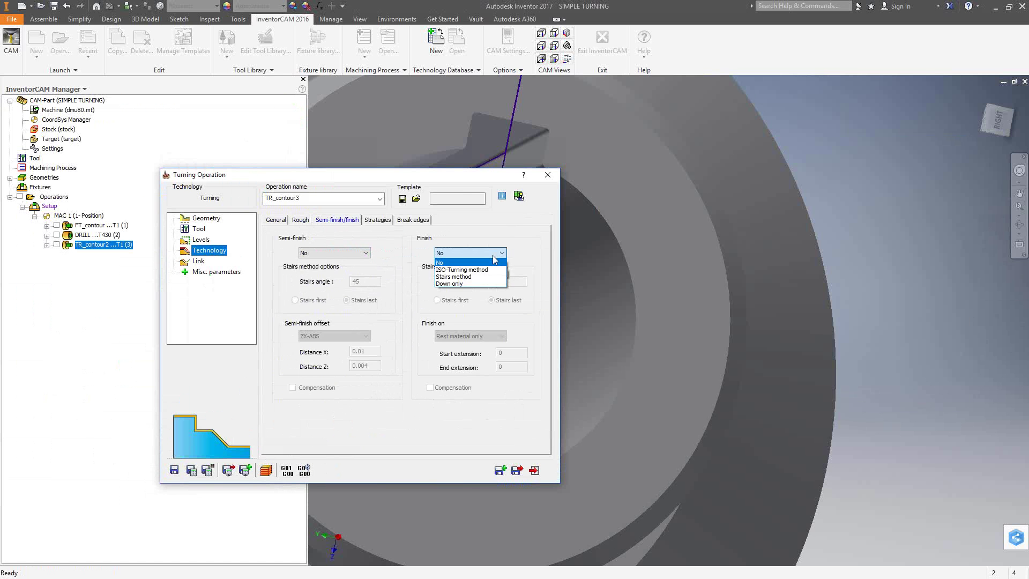
{"action": "left_click", "coordinate": [471, 269]}
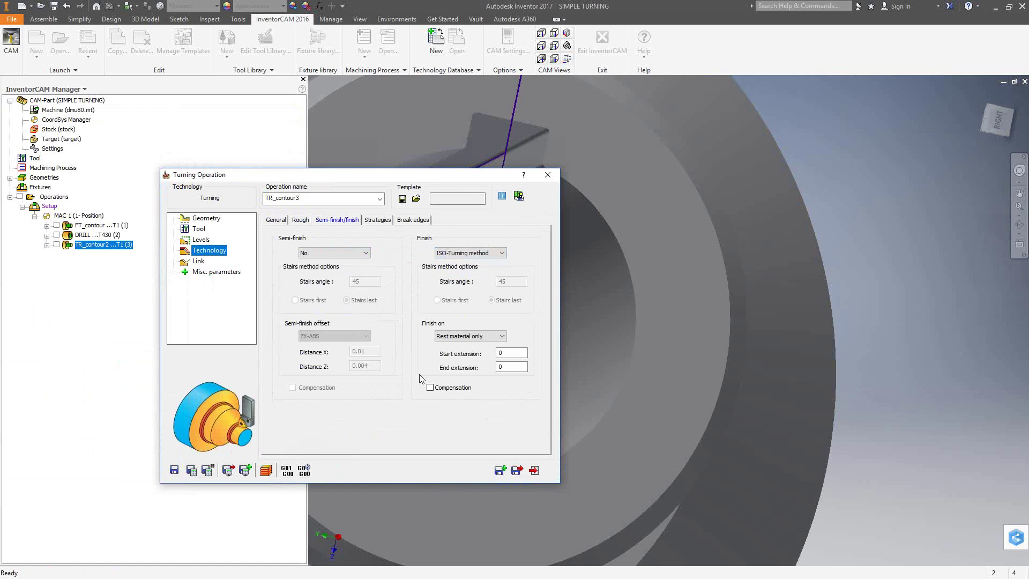
{"action": "left_click", "coordinate": [191, 470]}
{"action": "left_click", "coordinate": [548, 175]}
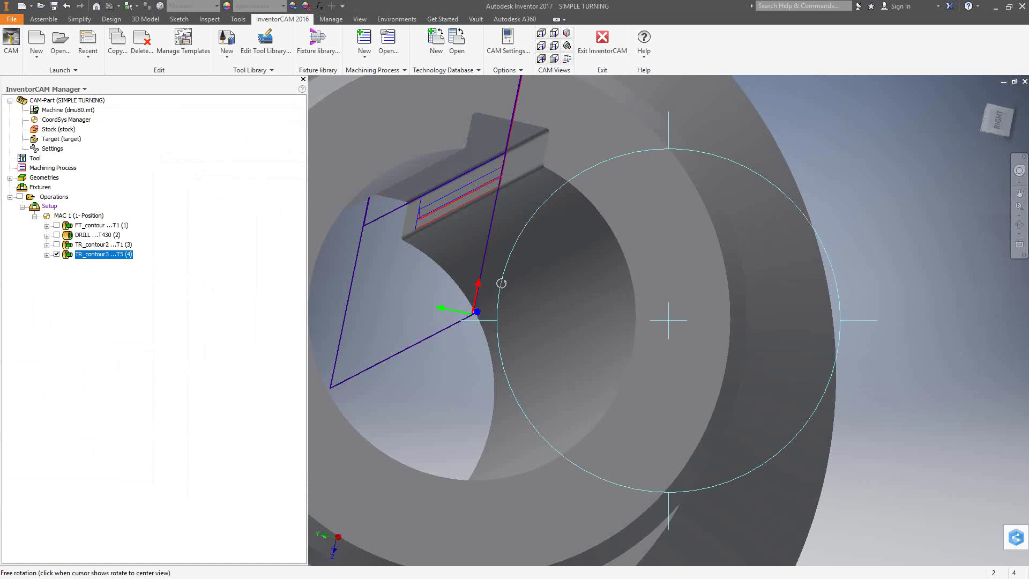
Inspect the TR_contour3 toolpath around the bore, then hide it.
{"action": "mouse_move", "coordinate": [592, 282]}
{"action": "middle_mouse_down", "text": "shift"}
{"action": "mouse_move", "coordinate": [613, 299]}
{"action": "mouse_move", "coordinate": [600, 298]}
{"action": "middle_mouse_up", "text": "shift"}
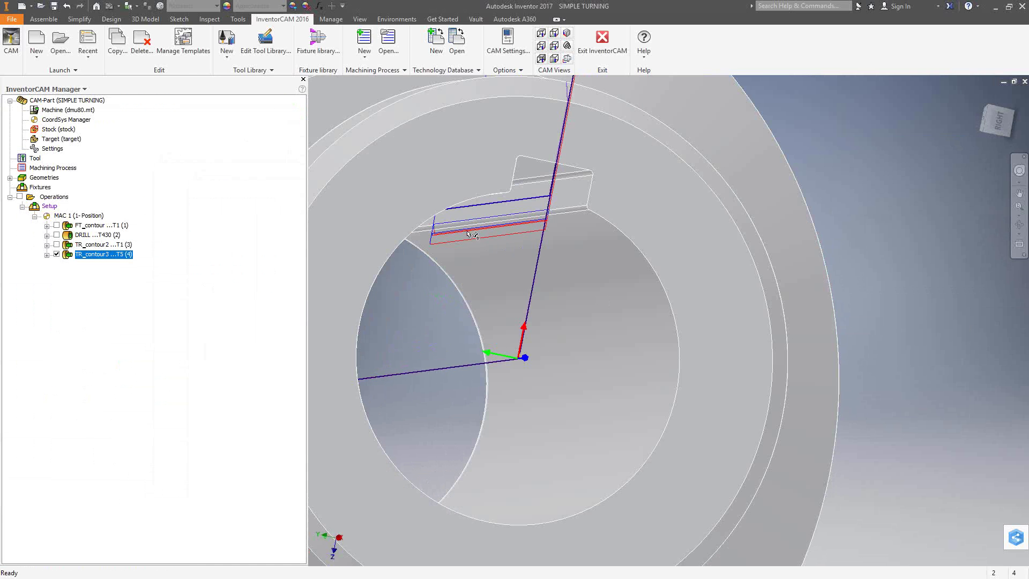
{"action": "scroll", "coordinate": [478, 244], "scroll_direction": "down", "scroll_amount": 10}
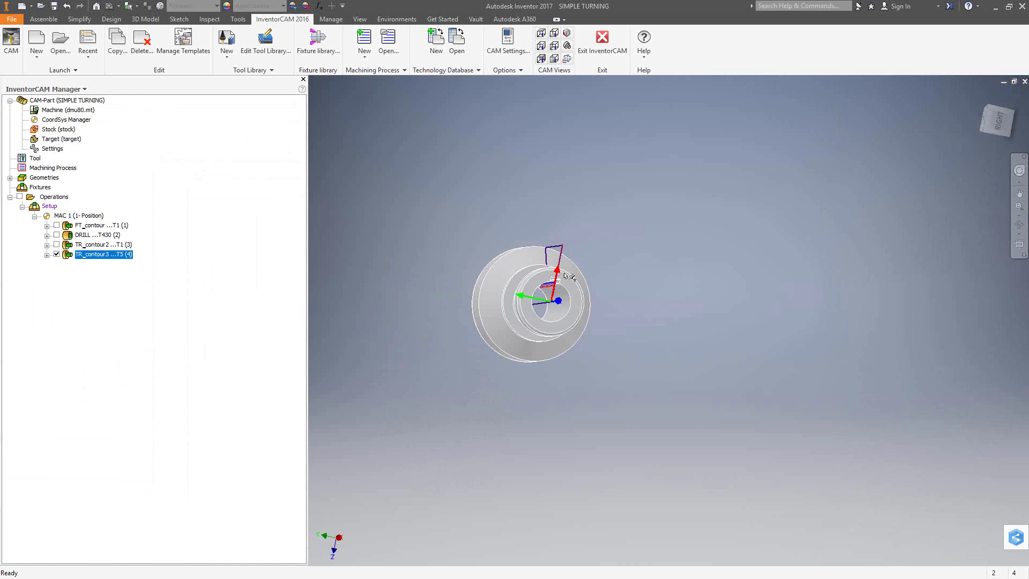
{"action": "middle_click_drag", "start_coordinate": [477, 244], "coordinate": [502, 268]}
{"action": "scroll", "coordinate": [588, 304], "scroll_direction": "up", "scroll_amount": 6}
{"action": "scroll", "coordinate": [609, 333], "scroll_direction": "down", "scroll_amount": 2}
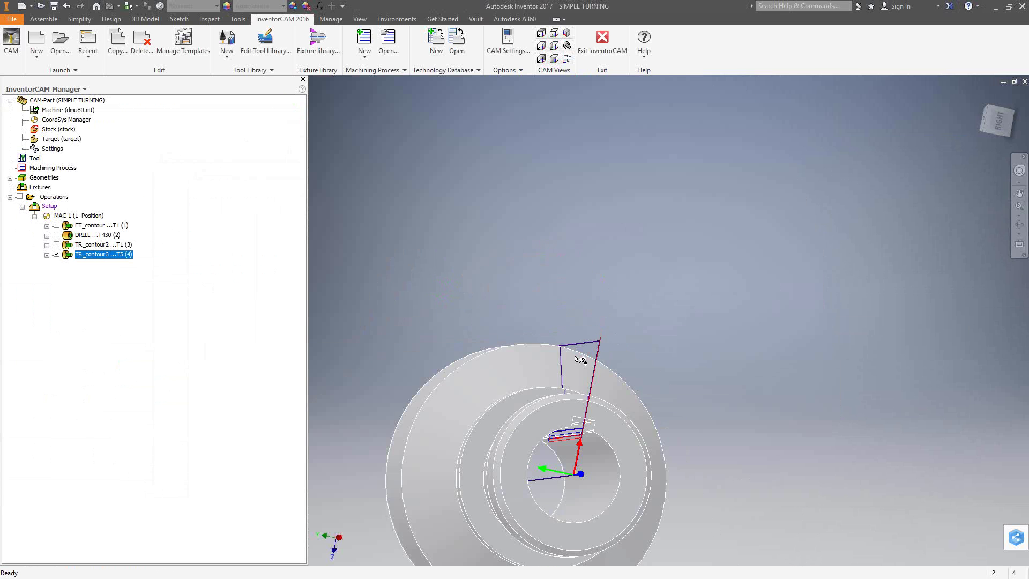
{"action": "left_click", "coordinate": [57, 255]}
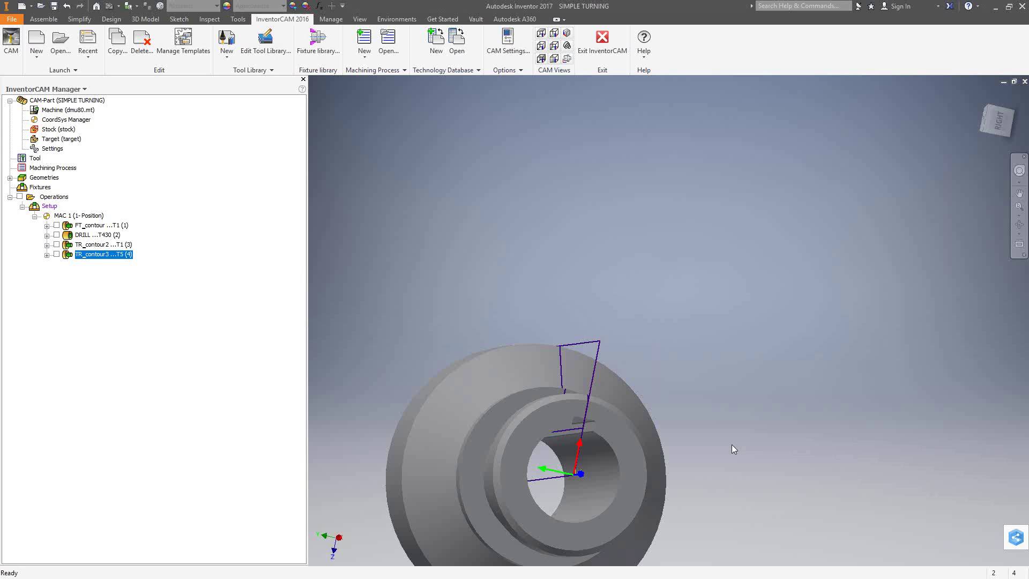
Orbit and pan the part to bring its outer profile into view.
{"action": "middle_click_drag", "start_coordinate": [671, 388], "coordinate": [693, 414], "text": "shift"}
{"action": "middle_click_drag", "start_coordinate": [701, 478], "coordinate": [699, 476]}
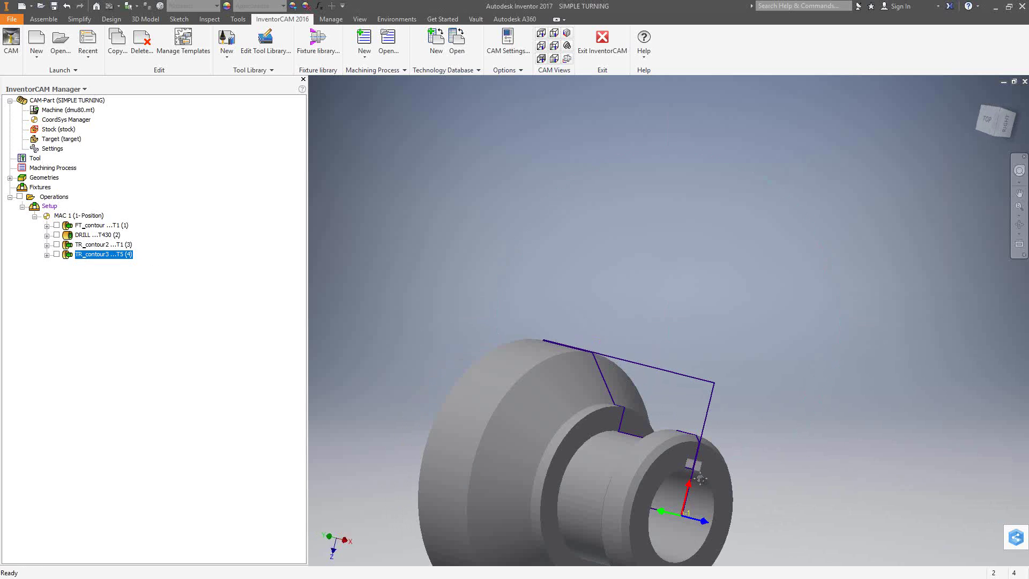
{"action": "scroll", "coordinate": [611, 316], "scroll_direction": "up", "scroll_amount": 5}
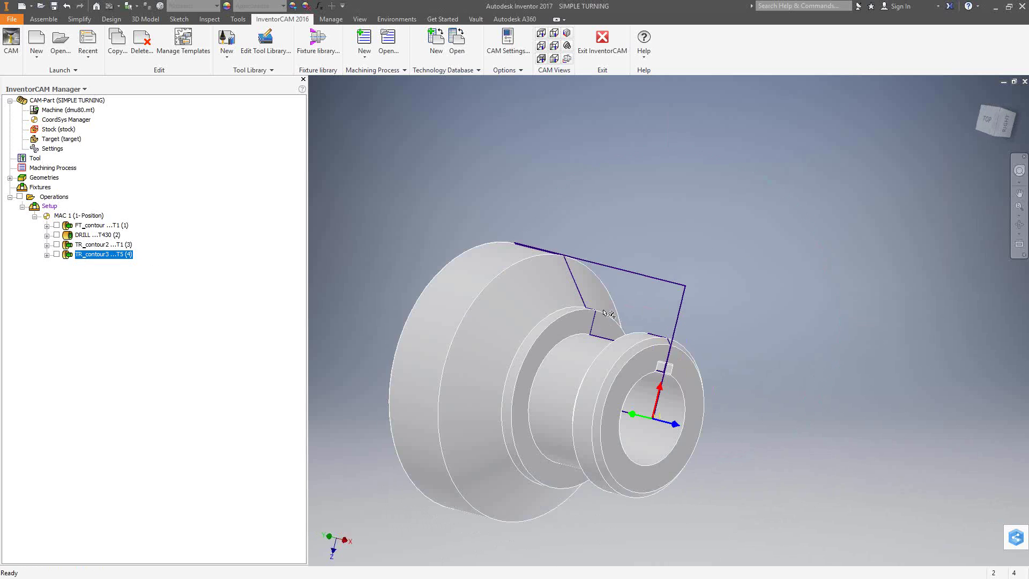
{"action": "key", "text": "F4"}
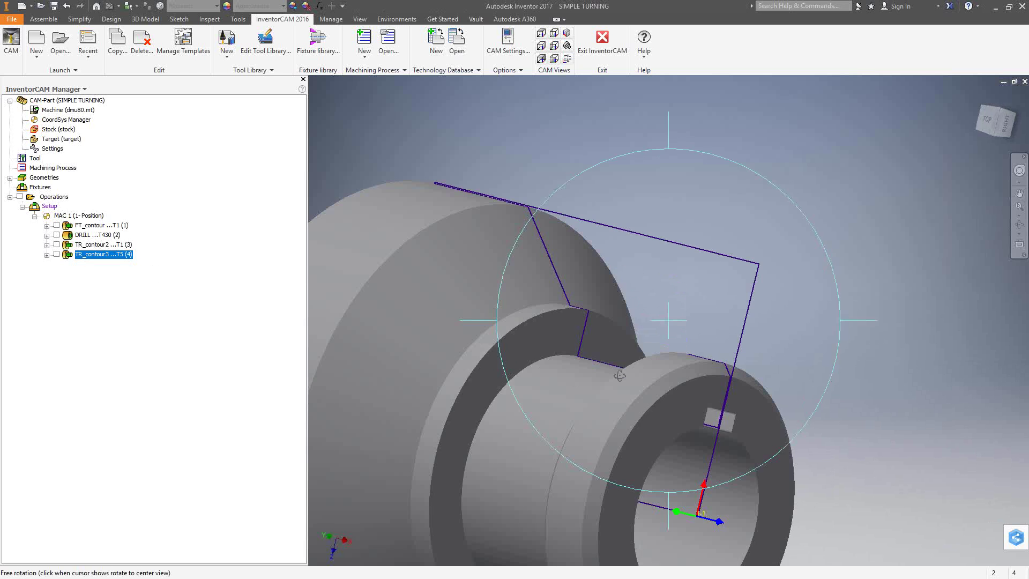
{"action": "left_click_drag", "start_coordinate": [637, 367], "coordinate": [419, 326]}
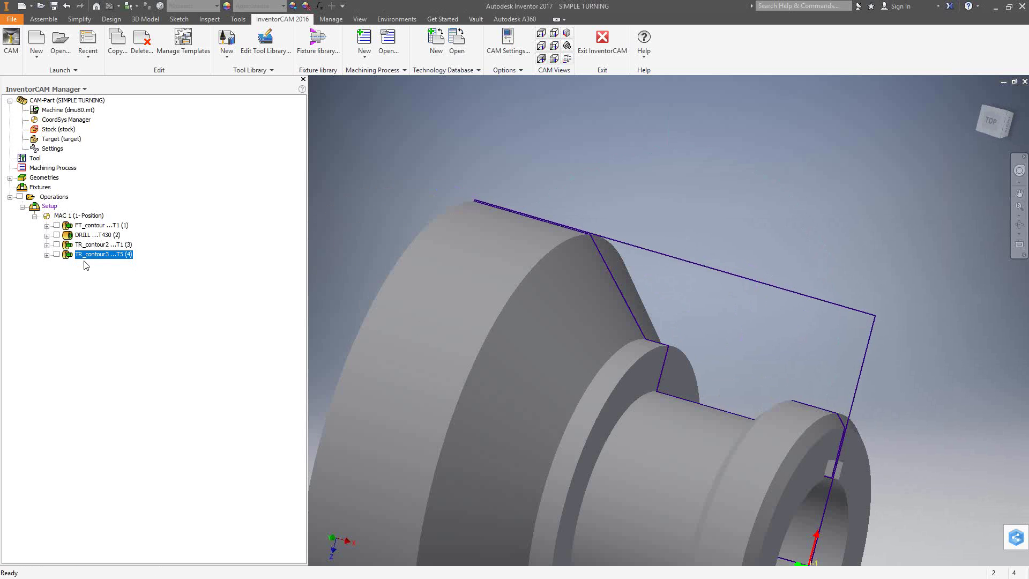
Add a new Grooving operation from TR_contour3's context menu.
{"action": "right_click", "coordinate": [86, 259]}
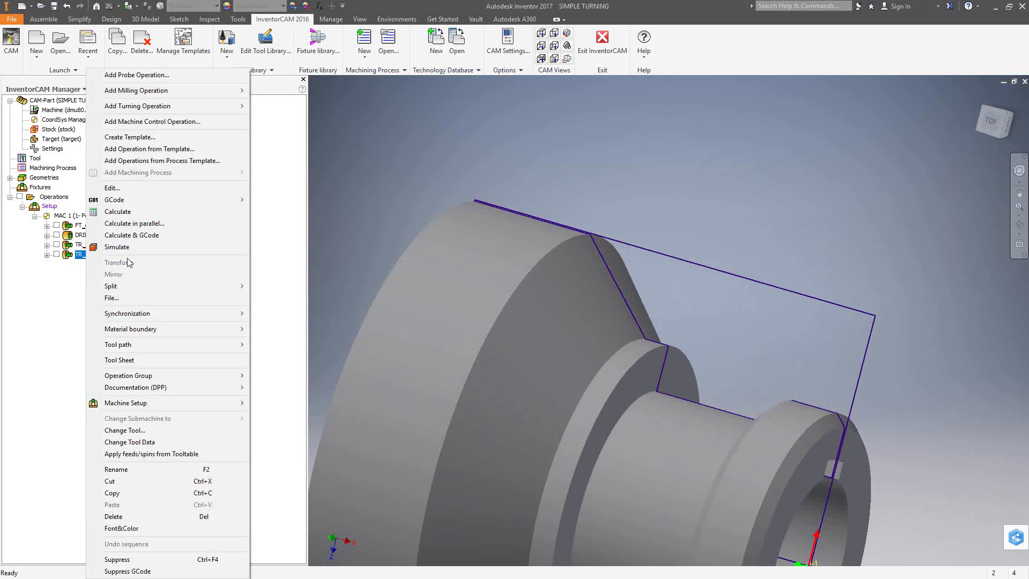
{"action": "mouse_move", "coordinate": [183, 110]}
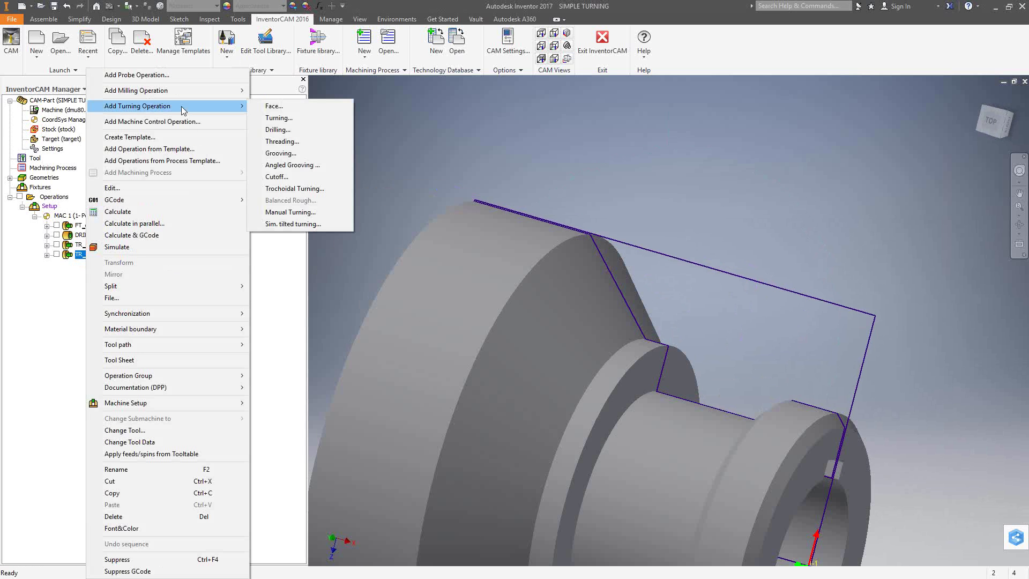
{"action": "left_click", "coordinate": [281, 154]}
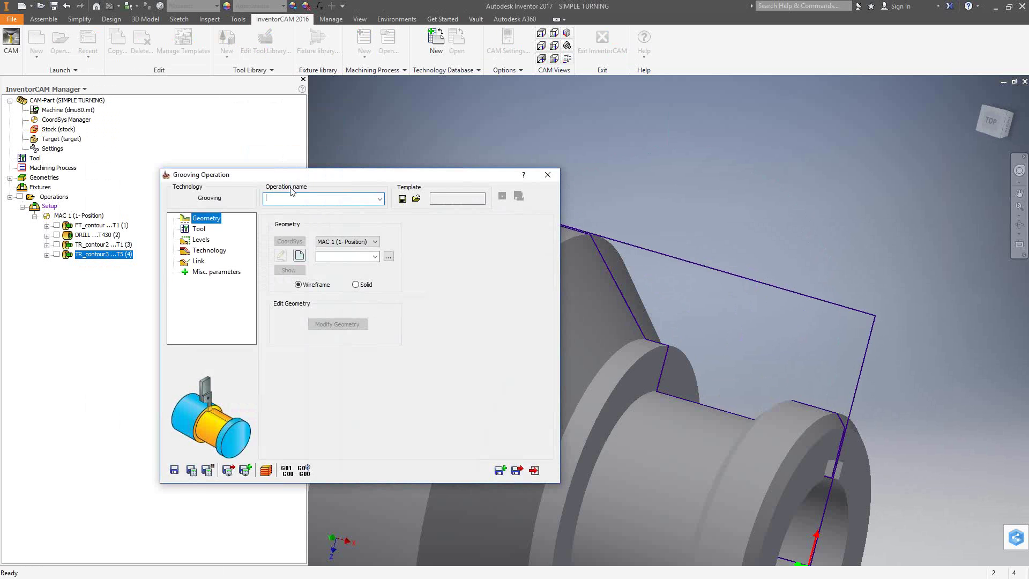
Chain the outer groove's four edges into single-chain geometry contour4 and confirm it.
{"action": "left_click", "coordinate": [305, 271]}
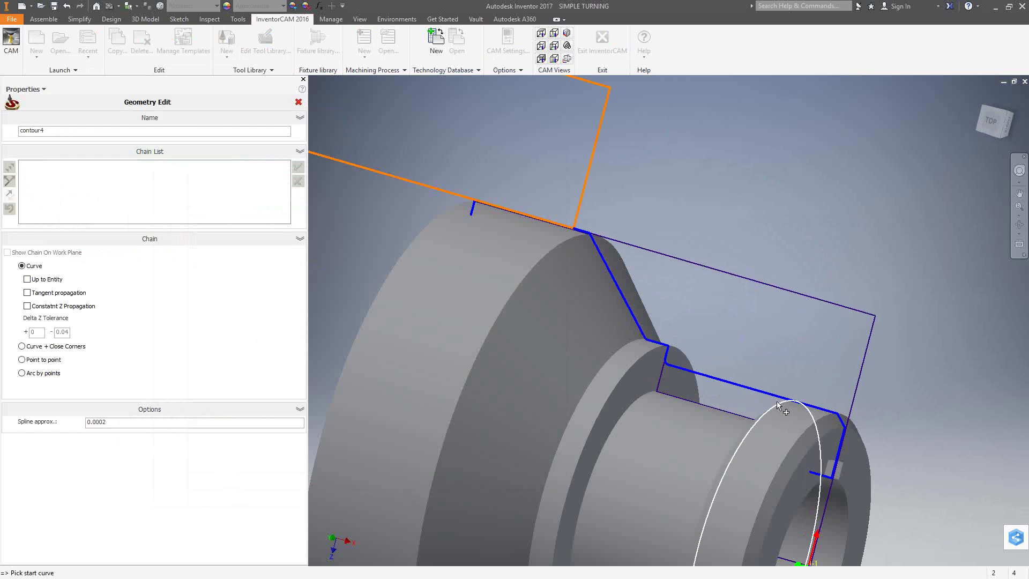
{"action": "middle_click_drag", "start_coordinate": [770, 376], "coordinate": [900, 461], "text": "shift"}
{"action": "scroll", "coordinate": [909, 467], "scroll_direction": "down", "scroll_amount": 3}
{"action": "scroll", "coordinate": [909, 468], "scroll_direction": "down", "scroll_amount": 3}
{"action": "left_click", "coordinate": [849, 423]}
{"action": "left_click", "coordinate": [847, 432]}
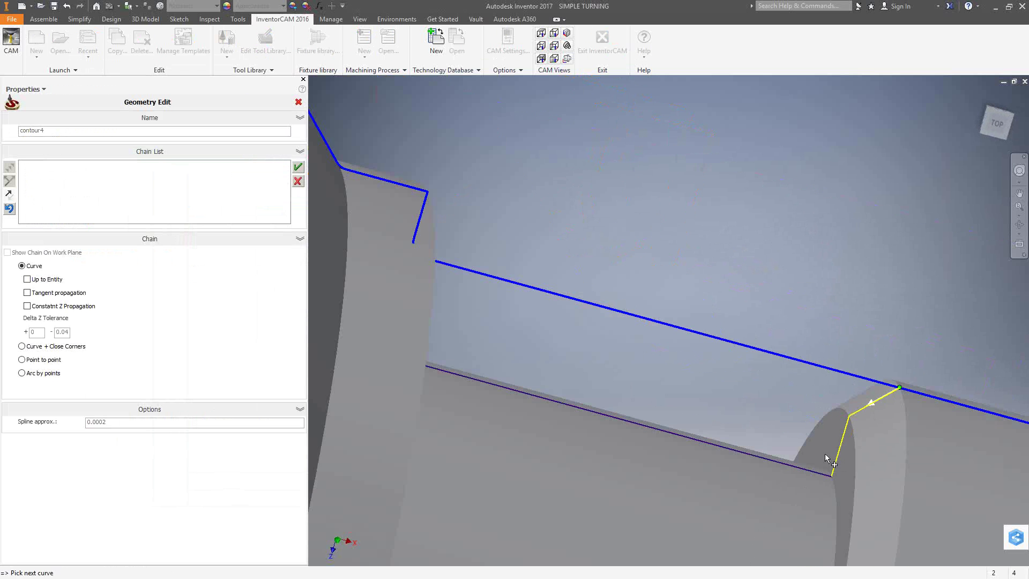
{"action": "left_click", "coordinate": [791, 470]}
{"action": "middle_click_drag", "start_coordinate": [625, 489], "coordinate": [580, 464], "text": "shift"}
{"action": "middle_click_drag", "start_coordinate": [582, 399], "coordinate": [483, 340], "text": "shift"}
{"action": "left_click", "coordinate": [329, 260]}
{"action": "left_click", "coordinate": [298, 168]}
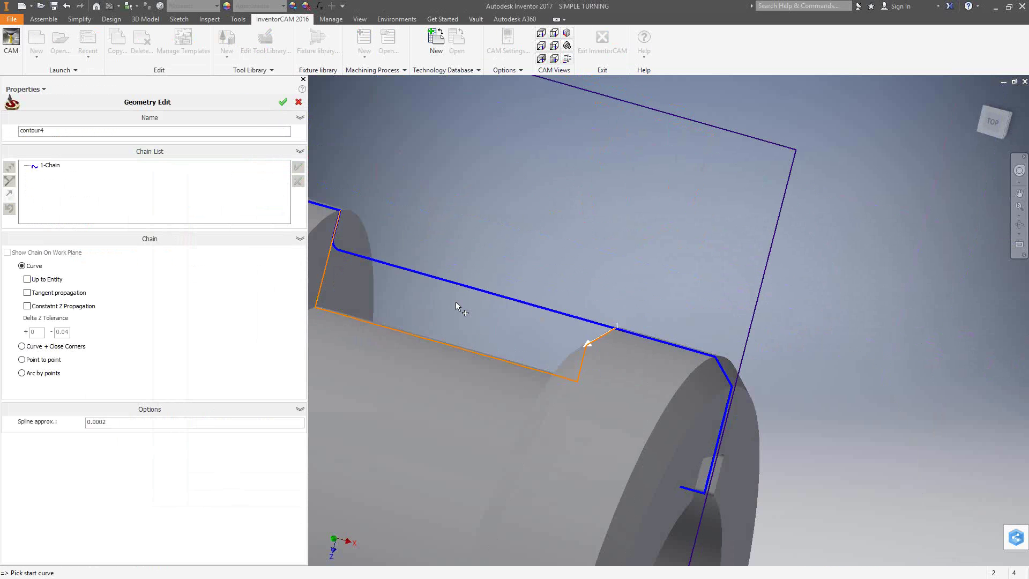
{"action": "left_click", "coordinate": [282, 102]}
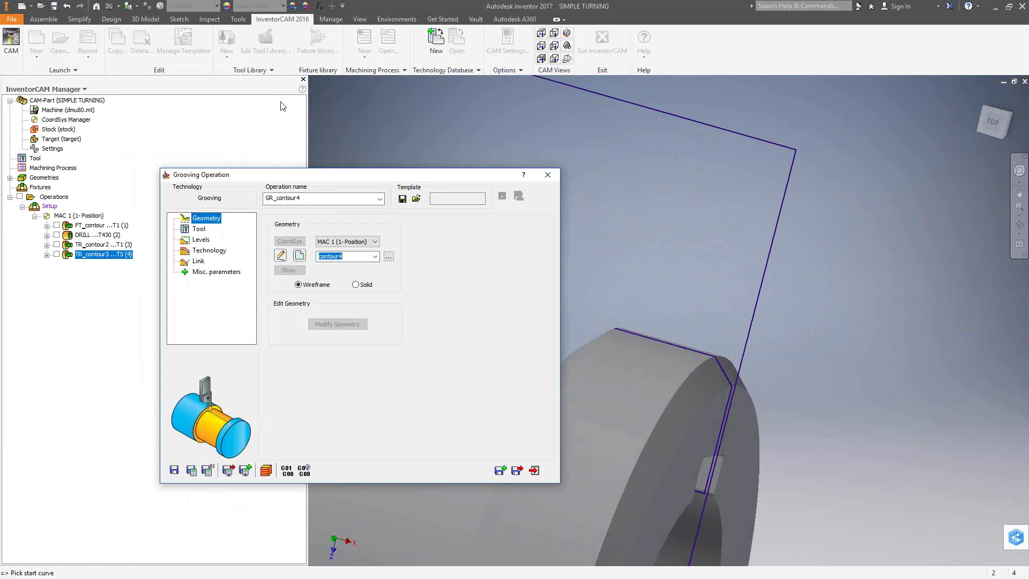
Add a new external grooving tool, number 2, to GR_contour4 and move to Technology.
{"action": "left_click", "coordinate": [204, 229]}
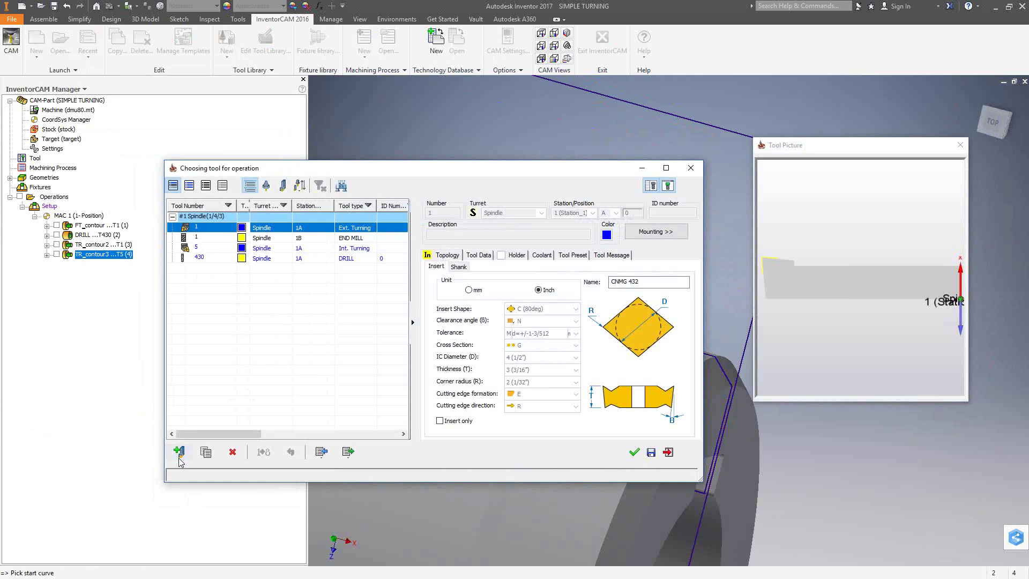
{"action": "left_click", "coordinate": [181, 454]}
{"action": "left_click", "coordinate": [428, 247]}
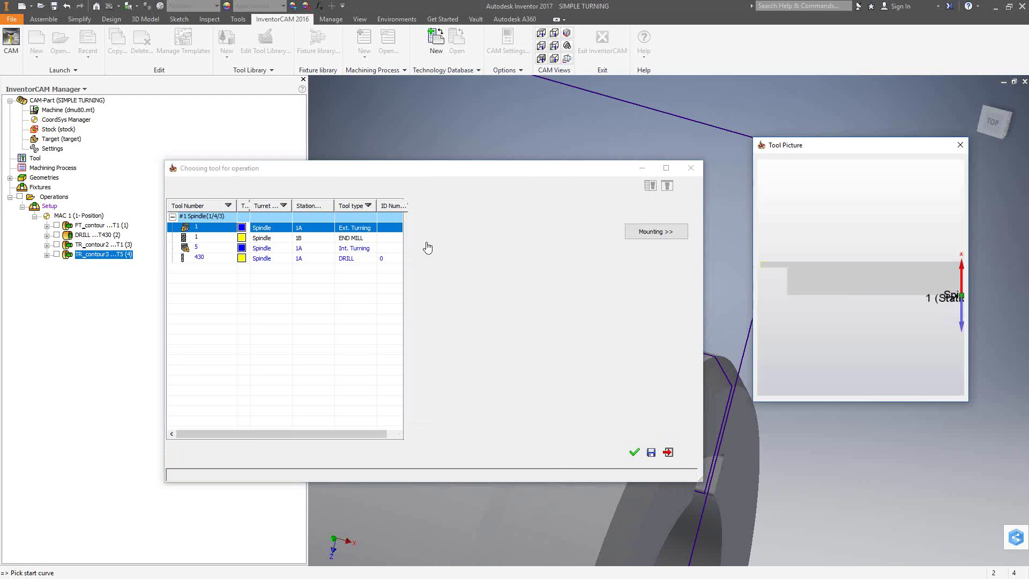
{"action": "left_click", "coordinate": [633, 453]}
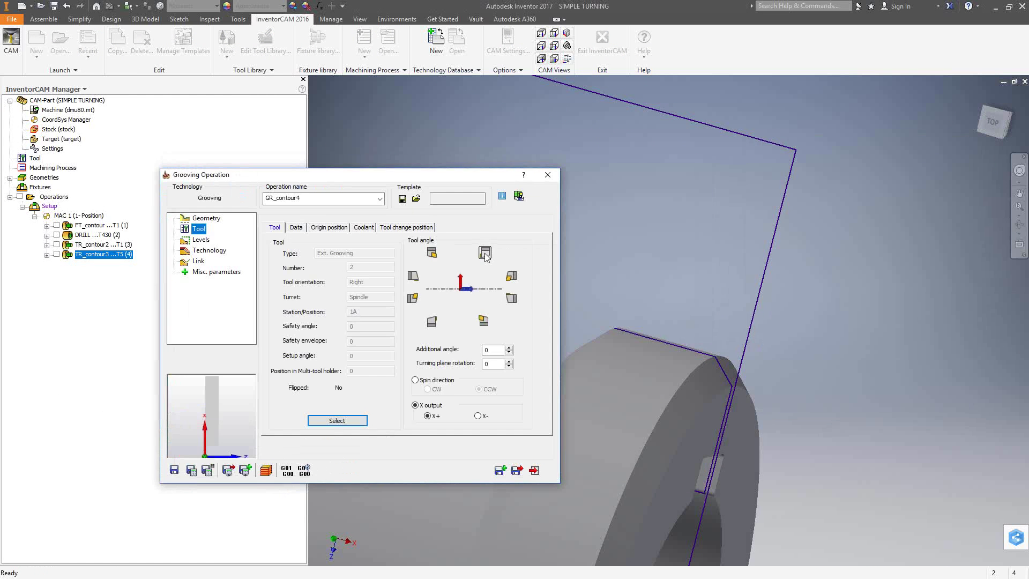
{"action": "left_click", "coordinate": [213, 251]}
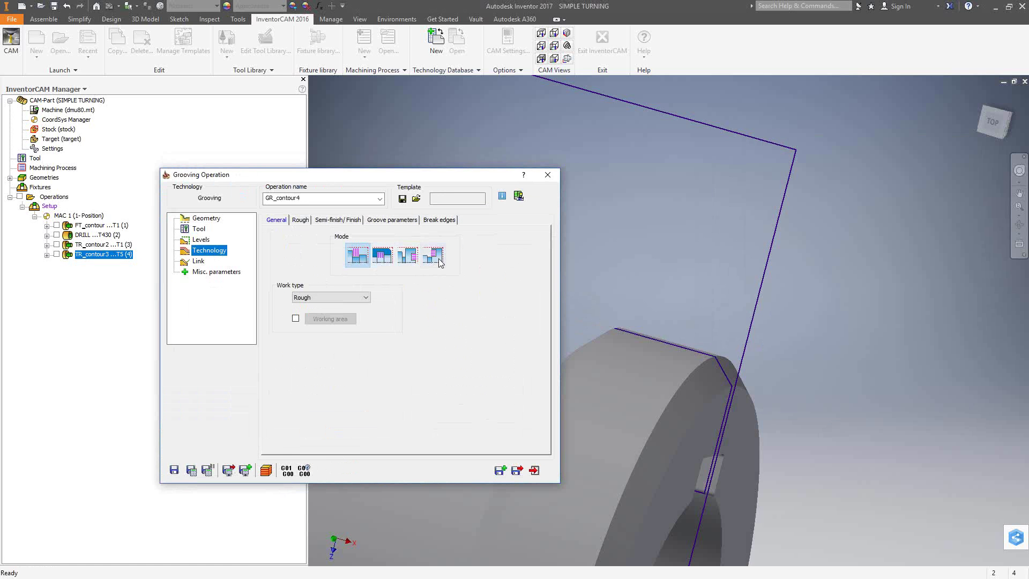
Check the 0.04 rough step over and switch Step down to Single, then back to Constant 0.08.
{"action": "left_click", "coordinate": [298, 220]}
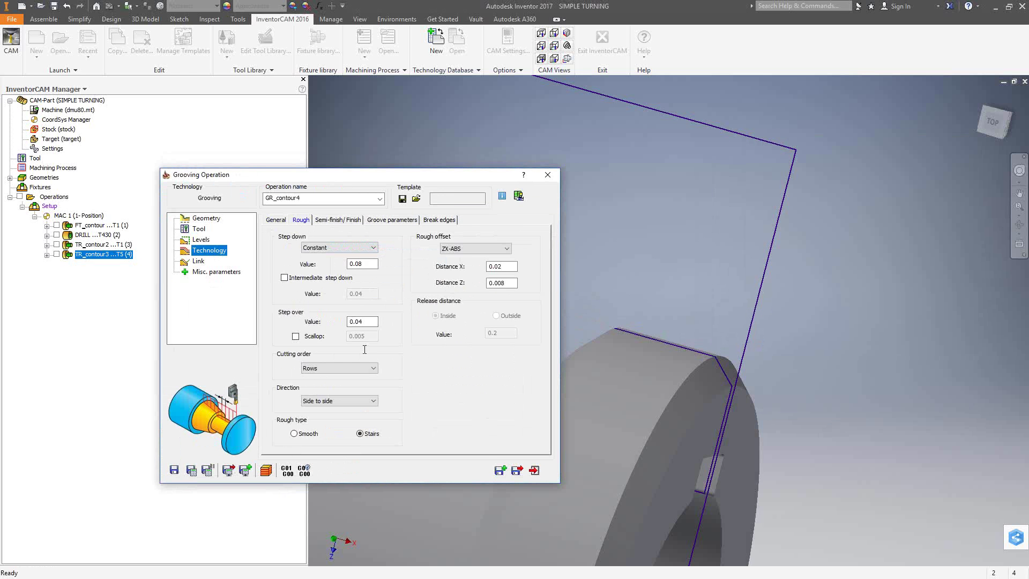
{"action": "double_click", "coordinate": [358, 322]}
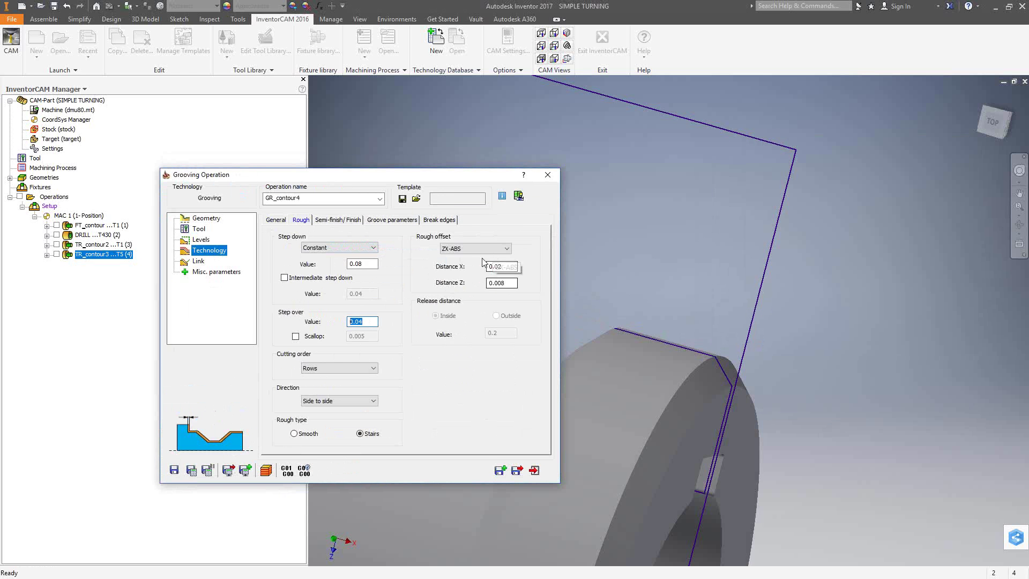
{"action": "left_click", "coordinate": [373, 249]}
{"action": "left_click", "coordinate": [382, 268]}
{"action": "left_click", "coordinate": [357, 265]}
{"action": "left_click", "coordinate": [370, 248]}
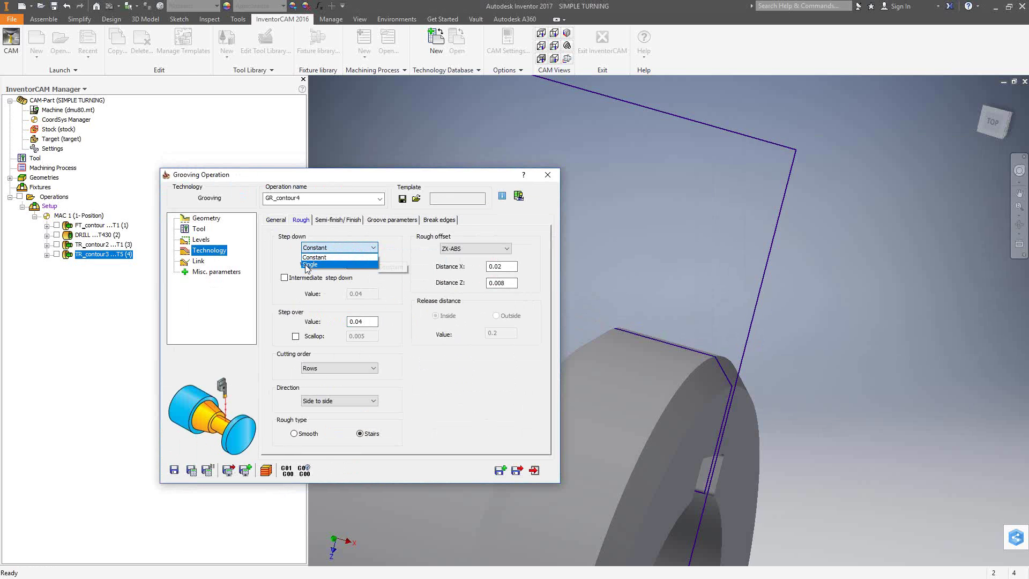
{"action": "left_click", "coordinate": [332, 262]}
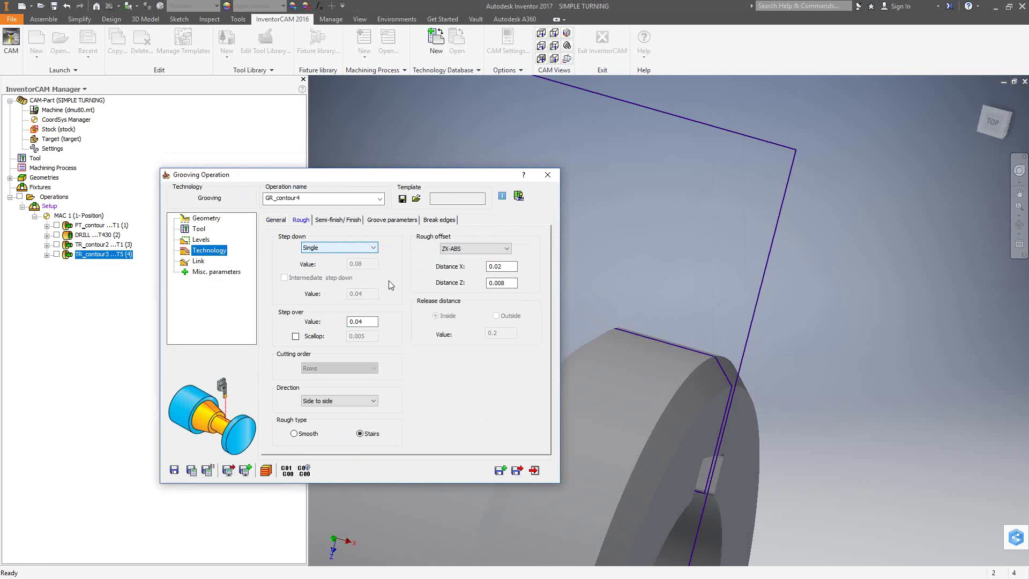
{"action": "left_click", "coordinate": [370, 248]}
{"action": "left_click", "coordinate": [356, 258]}
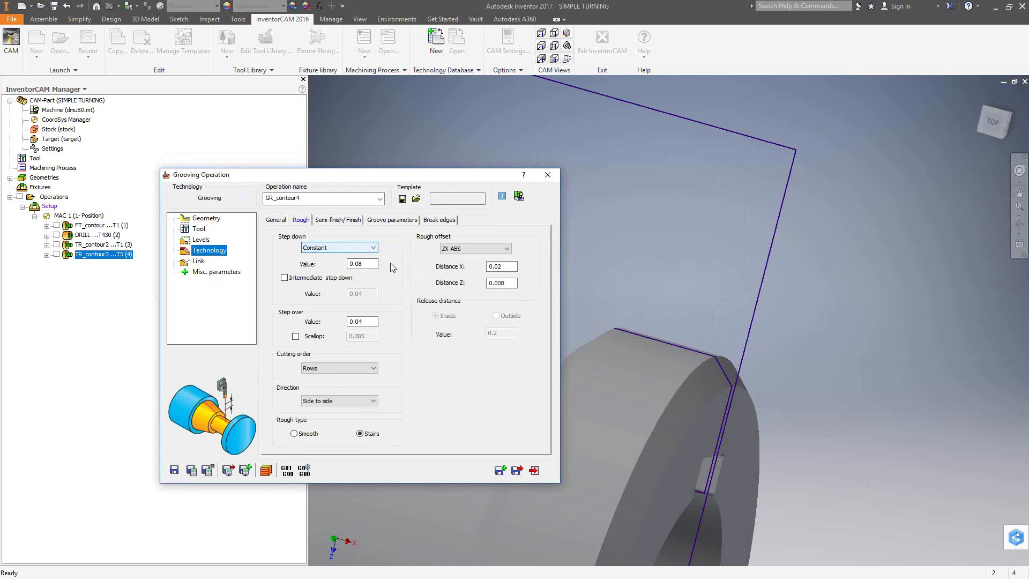
Review the Semi-finish/Finish, Groove parameters and Break edges tabs.
{"action": "left_click", "coordinate": [338, 219]}
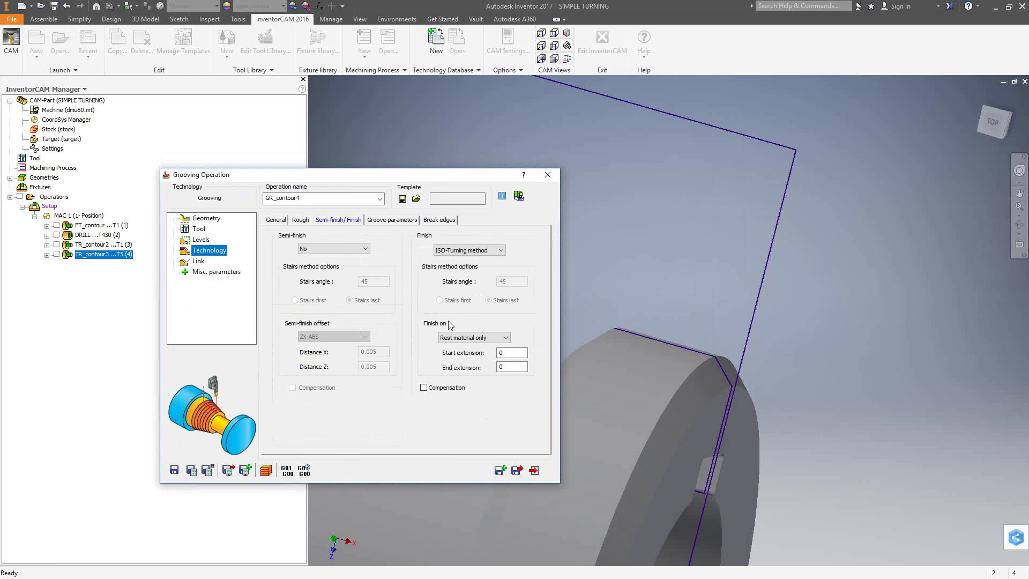
{"action": "left_click", "coordinate": [391, 220]}
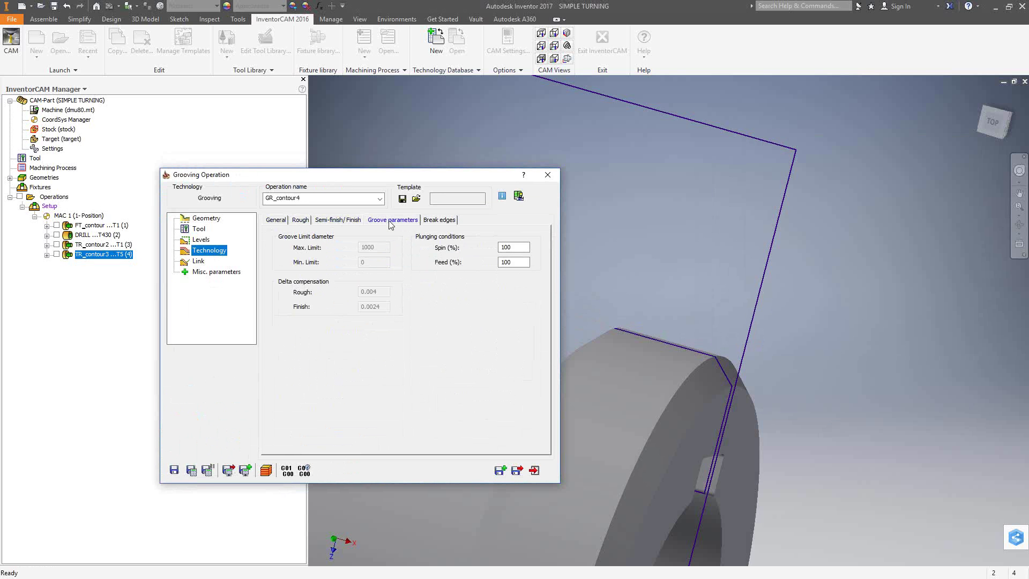
{"action": "left_click", "coordinate": [441, 221]}
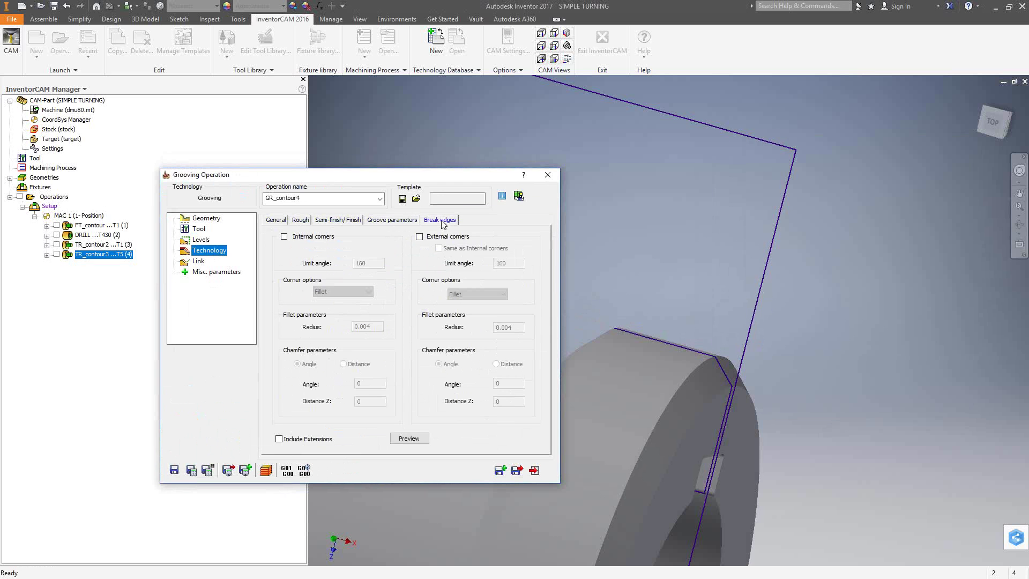
Clear the spin-too-large and save-failed errors, then switch GR_contour4 feeds to inch/min.
{"action": "left_click", "coordinate": [191, 471]}
{"action": "left_click", "coordinate": [541, 324]}
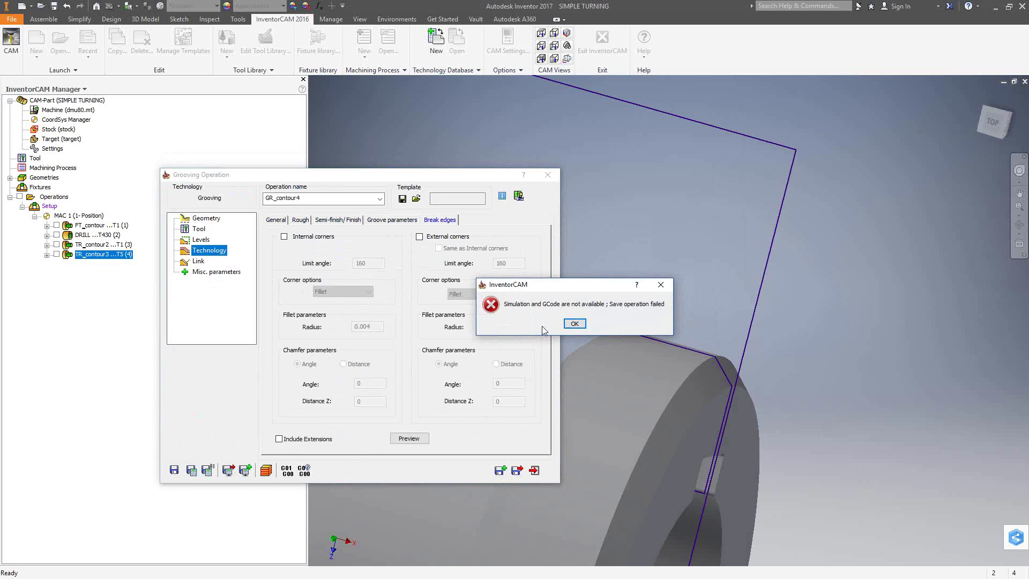
{"action": "left_click", "coordinate": [574, 324]}
{"action": "left_click", "coordinate": [197, 230]}
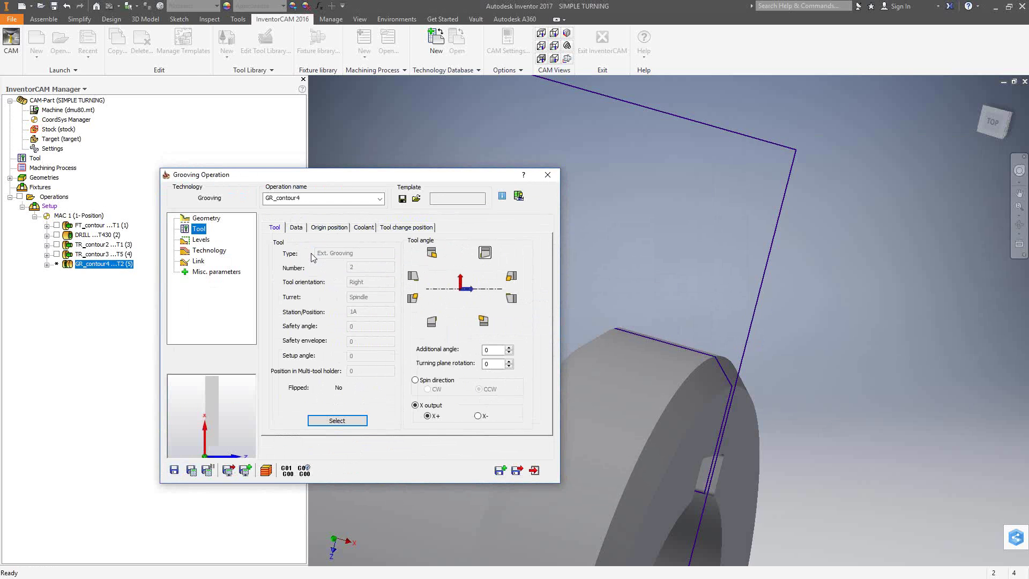
{"action": "left_click", "coordinate": [296, 227]}
{"action": "left_click", "coordinate": [293, 261]}
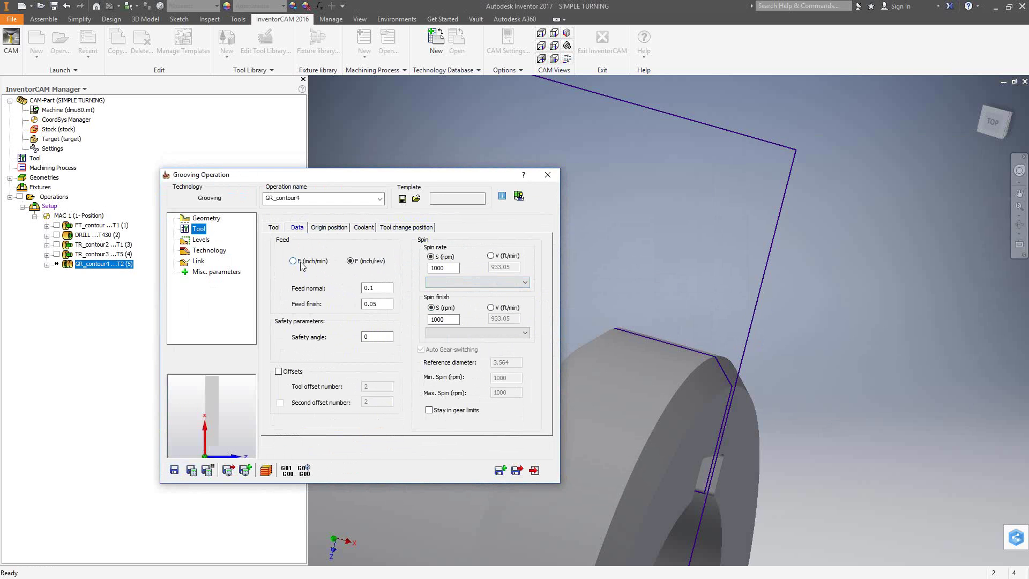
Set spin rate and spin finish to 300 rpm, then calculate the grooving toolpath.
{"action": "double_click", "coordinate": [437, 268]}
{"action": "type", "text": "300"}
{"action": "double_click", "coordinate": [443, 319]}
{"action": "type", "text": "300"}
{"action": "left_click", "coordinate": [192, 470]}
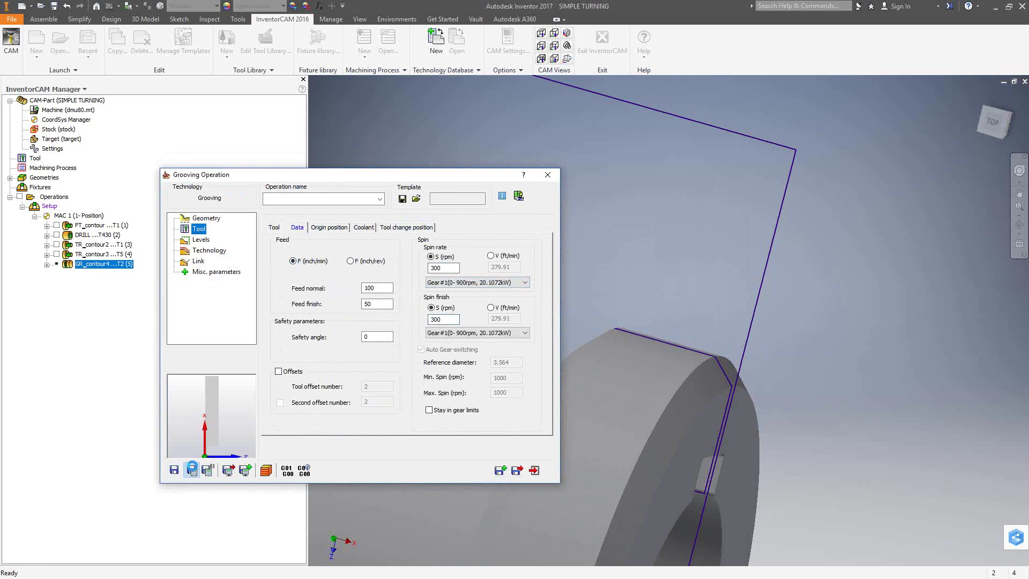
{"action": "left_click", "coordinate": [547, 174]}
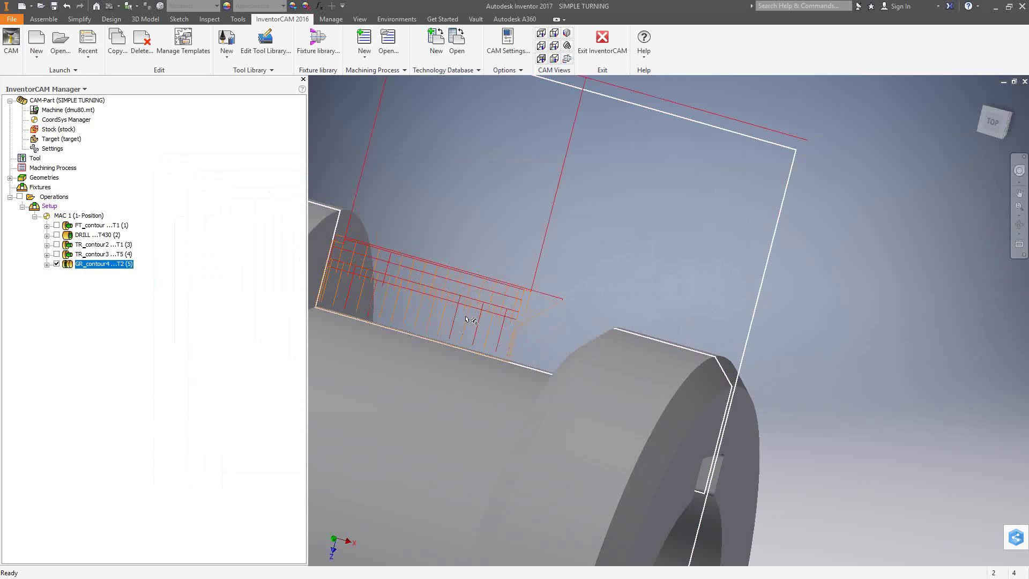